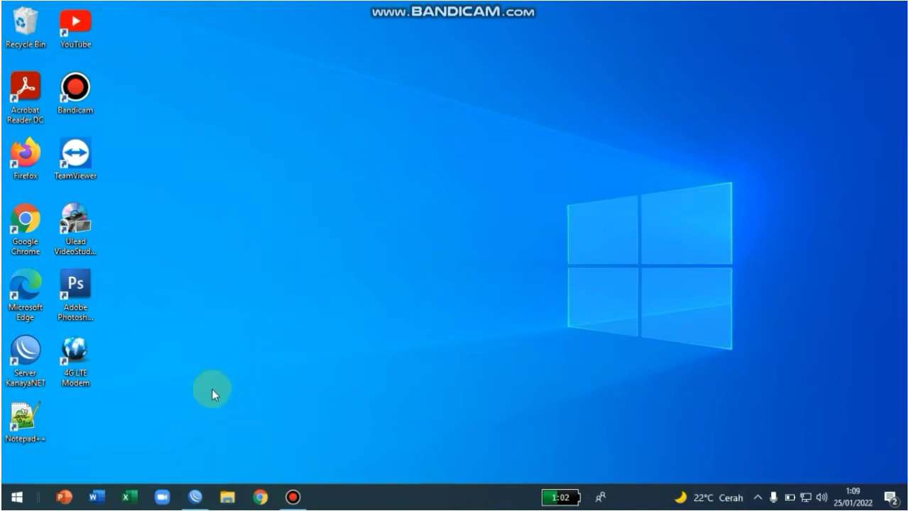
Switch to WinBox, connect to the router at 87.87.86.1 and open its Kid Control settings
click(196, 496)
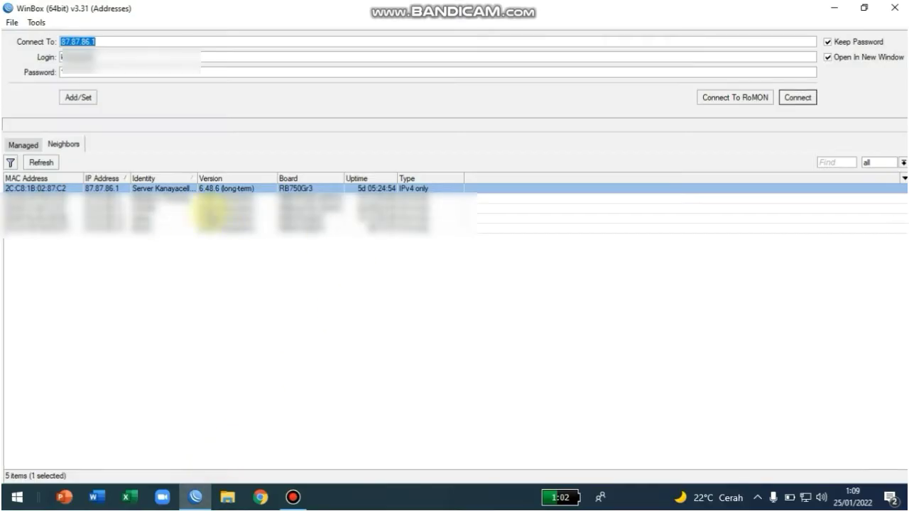
click(801, 98)
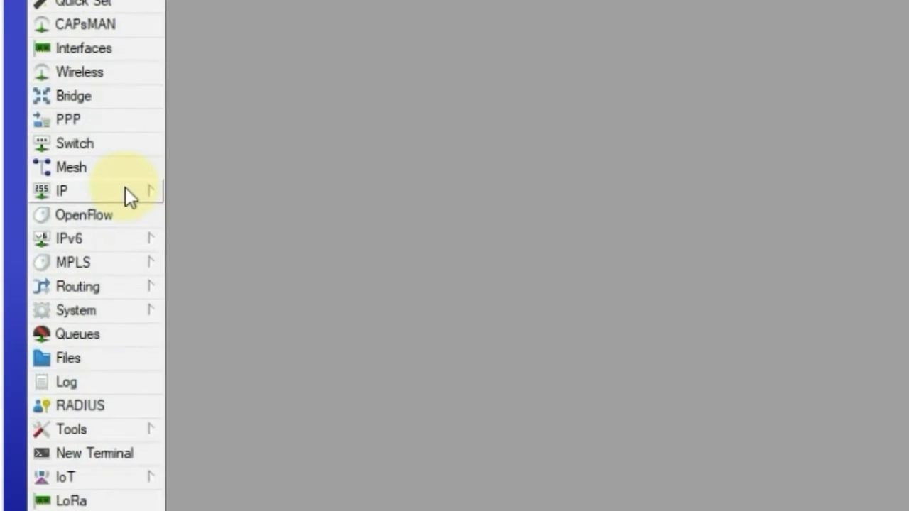
click(125, 189)
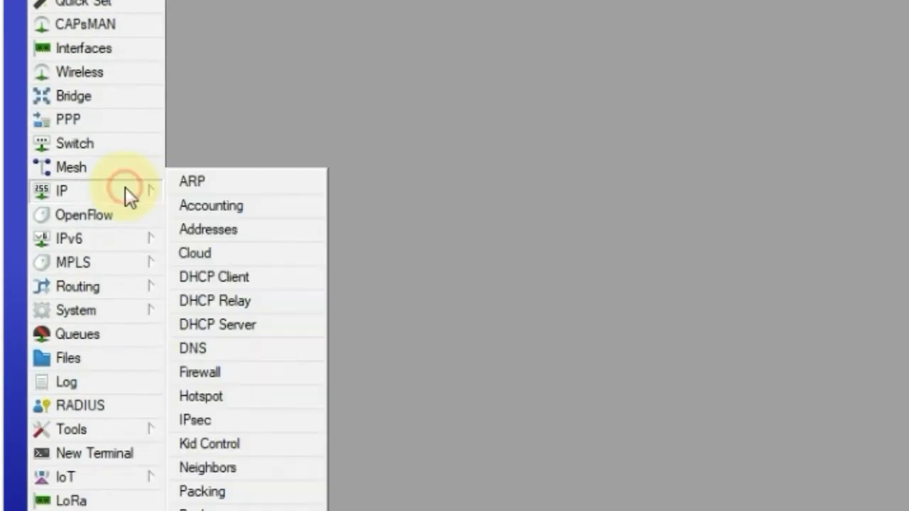
click(261, 442)
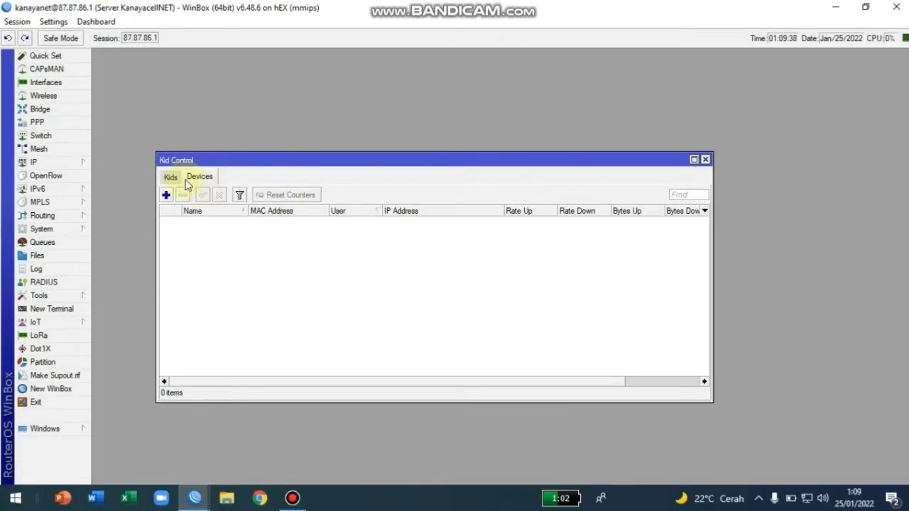
Start a new kid entry in the Kids list of Kid Control
click(171, 177)
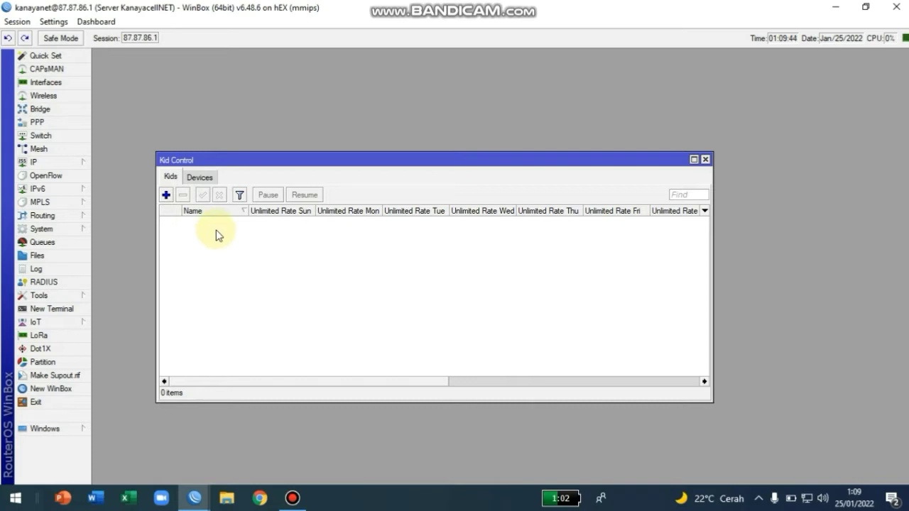
click(209, 181)
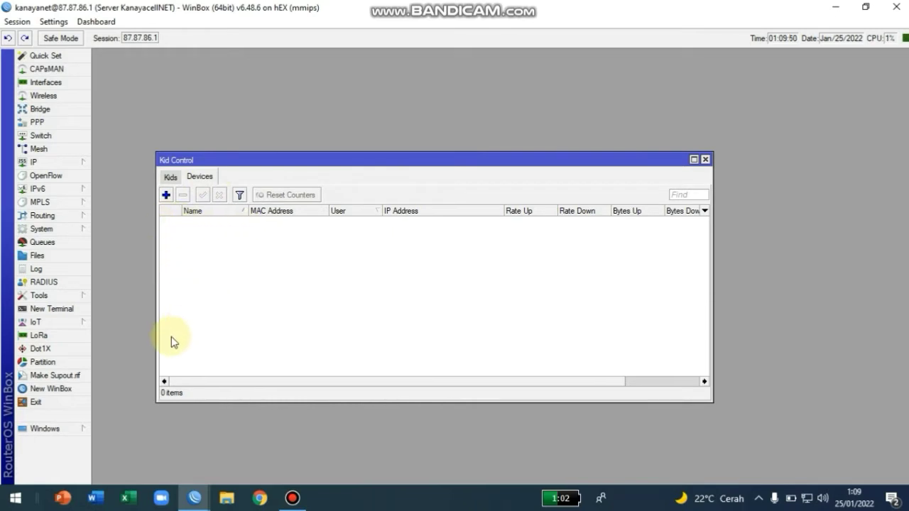
click(171, 176)
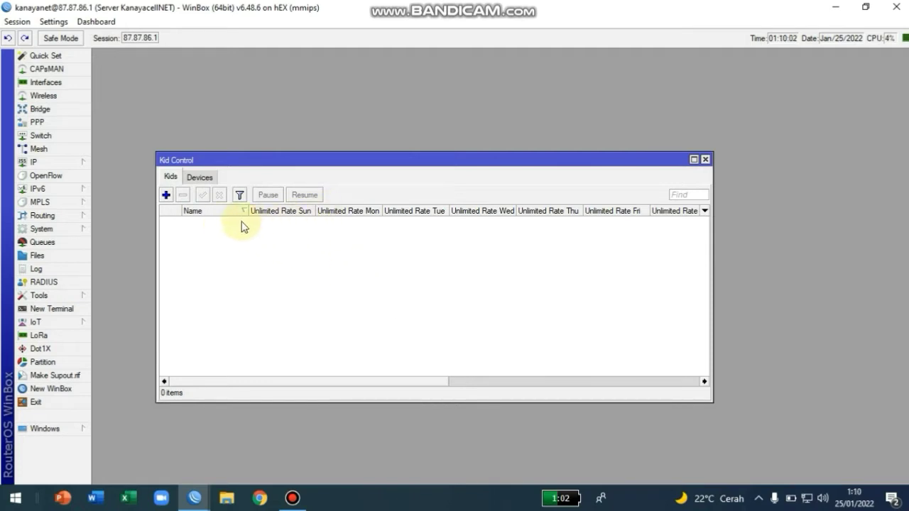
click(166, 196)
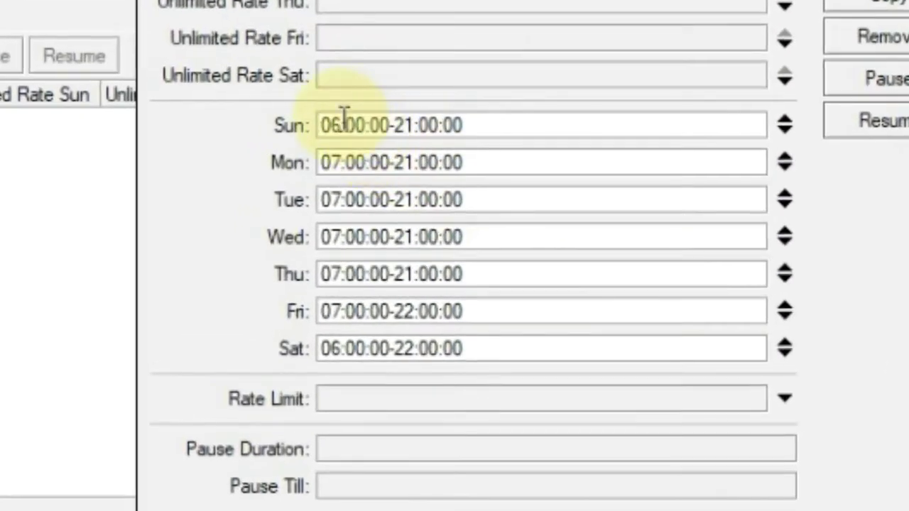
Set the new kid entry's Sunday time range to 00:00:00-24:00:00
click(420, 223)
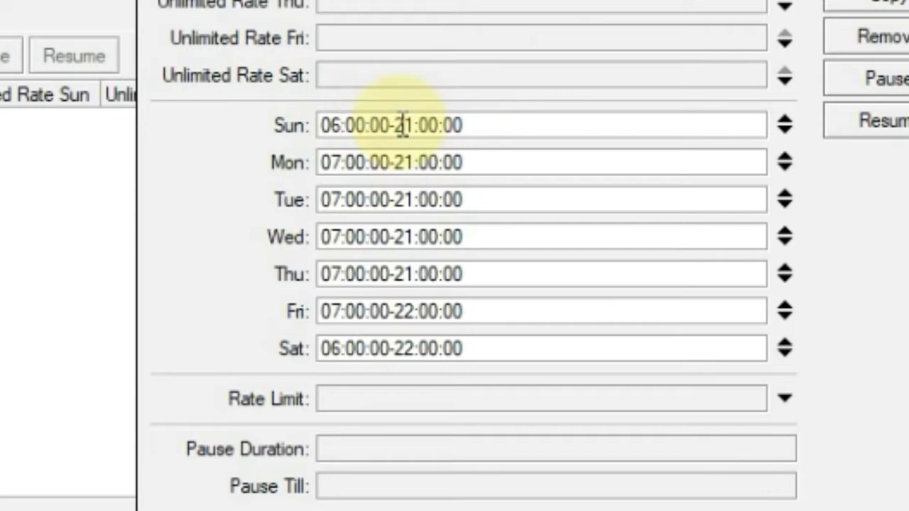
key(BackSpace)
text(0)
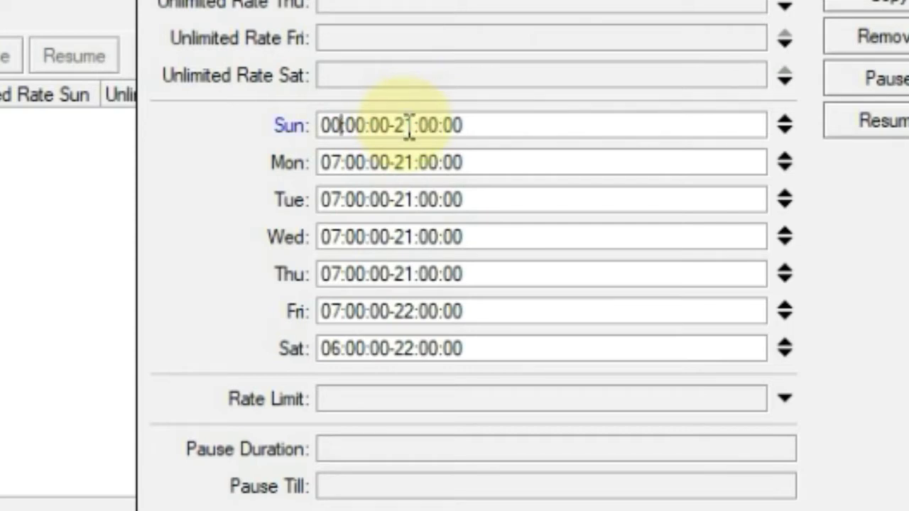
click(413, 127)
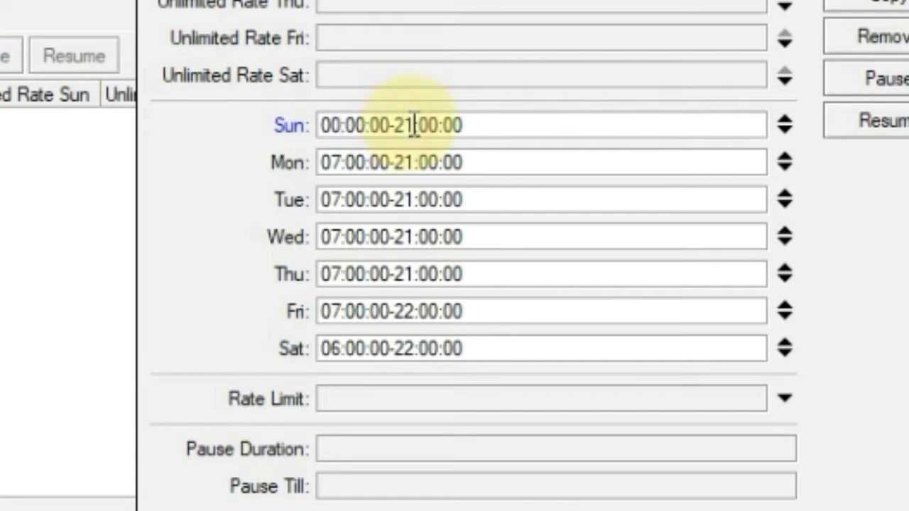
key(BackSpace)
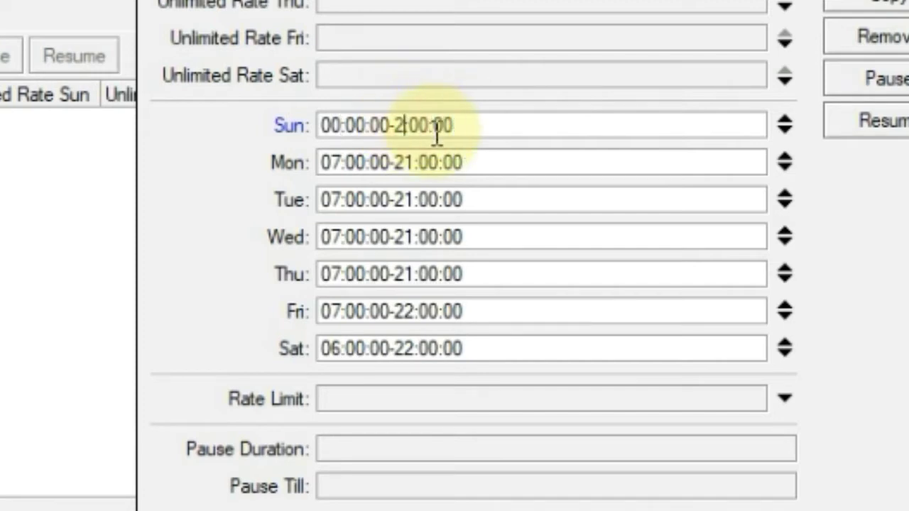
text(4)
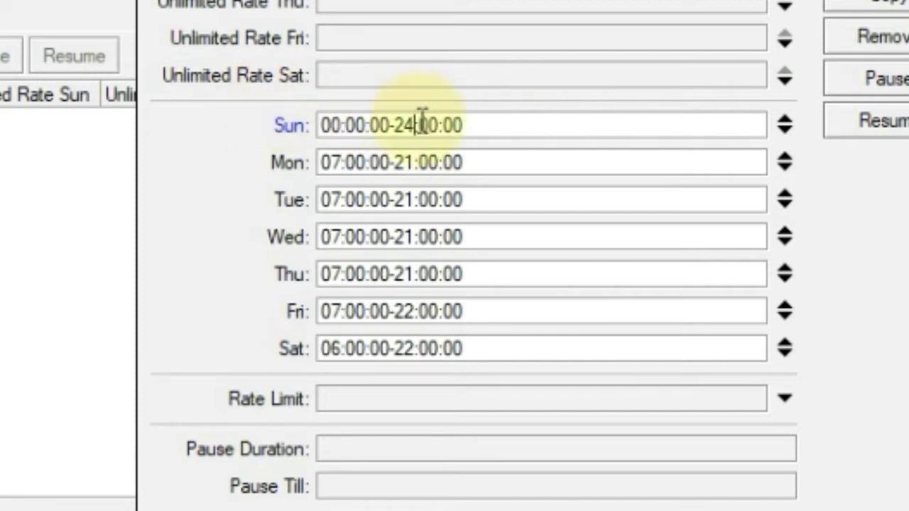
Try to copy the Sunday time range over the Saturday time range
drag(487, 118, 318, 112)
right_click(348, 122)
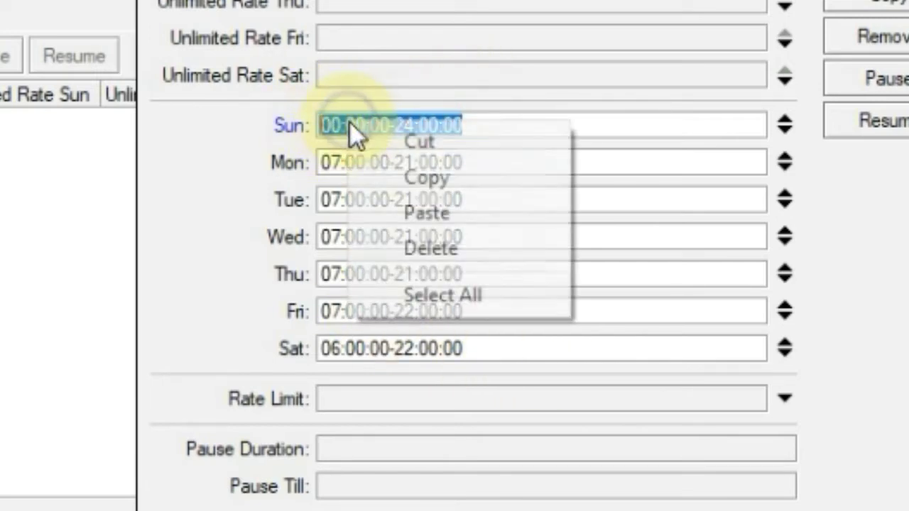
click(404, 177)
drag(470, 347, 342, 347)
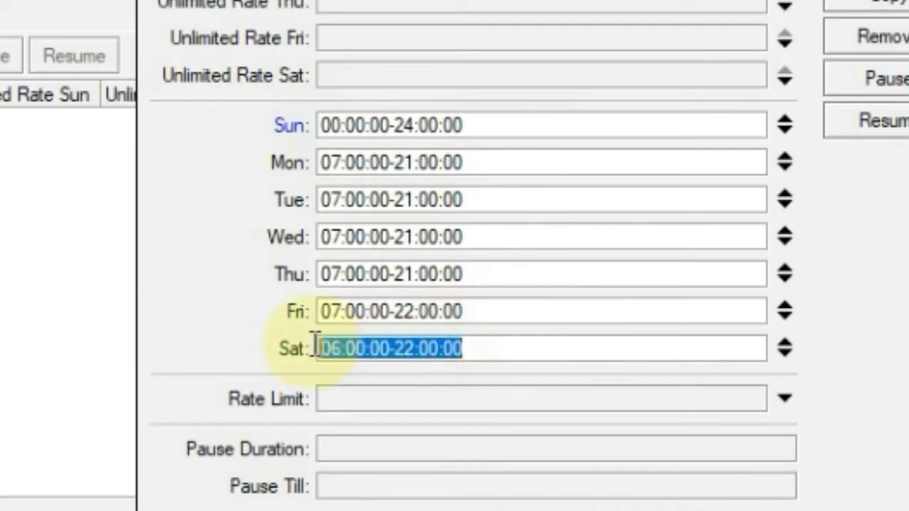
right_click(356, 348)
click(400, 402)
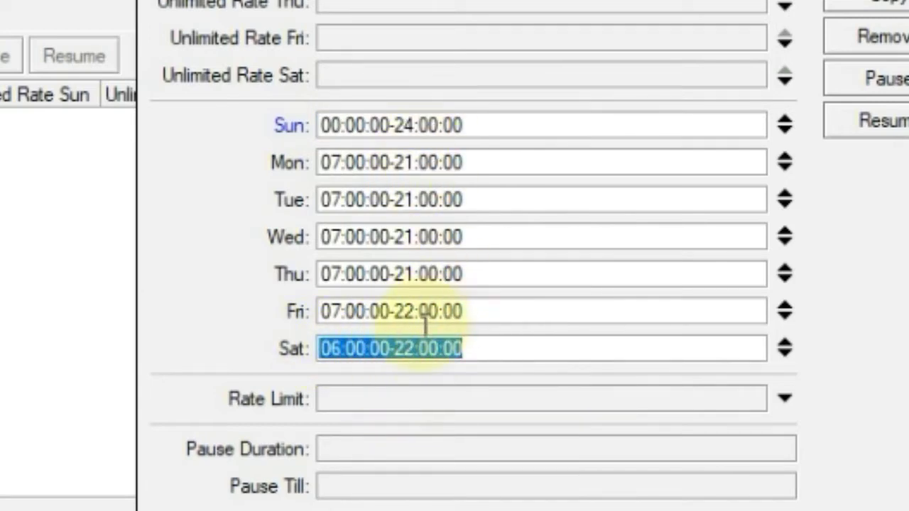
Set the Saturday time range to 00:00:00-24:00:00
click(415, 348)
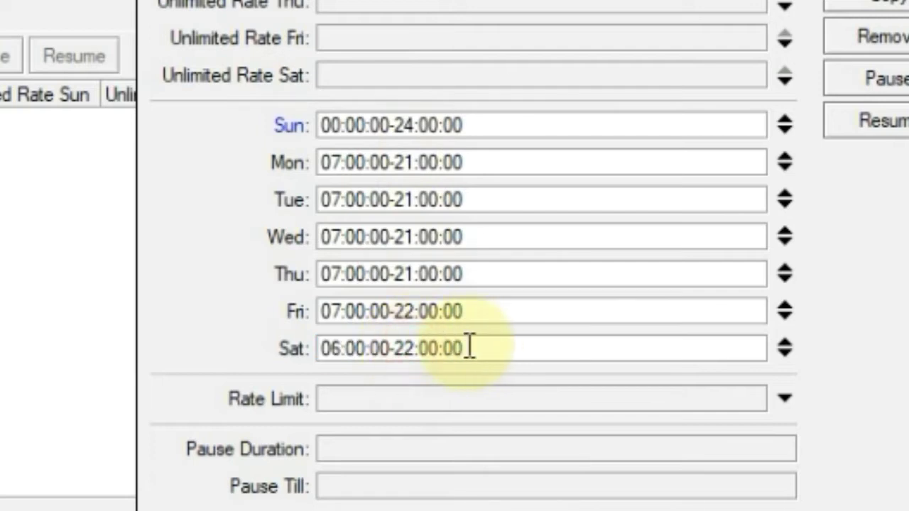
key(BackSpace)
text(4)
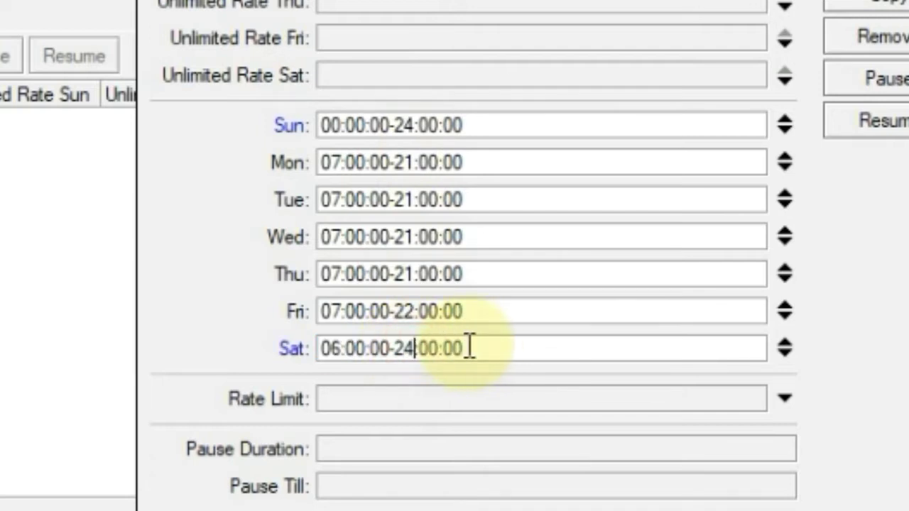
click(342, 346)
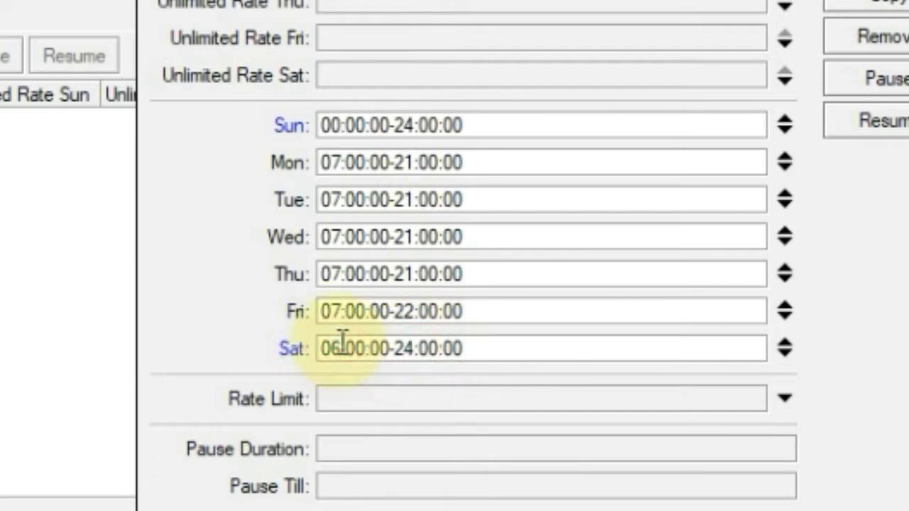
key(BackSpace)
key(BackSpace)
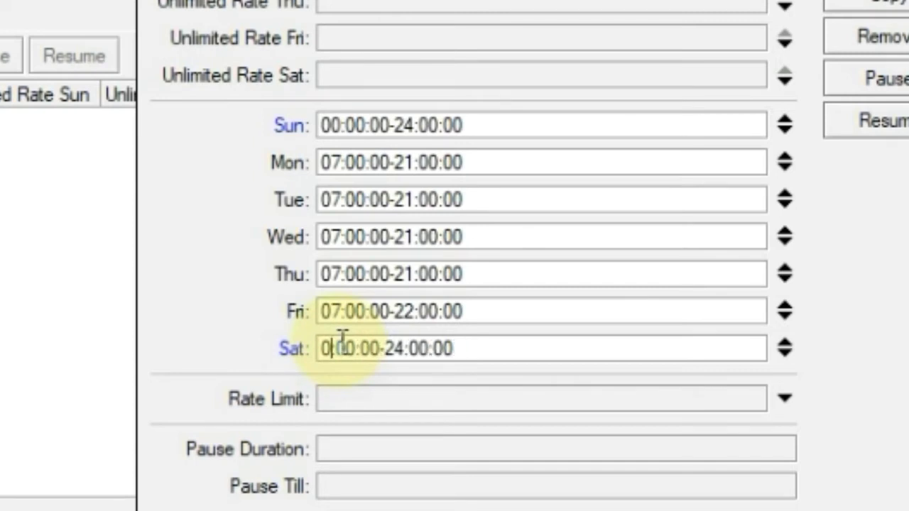
text(0:)
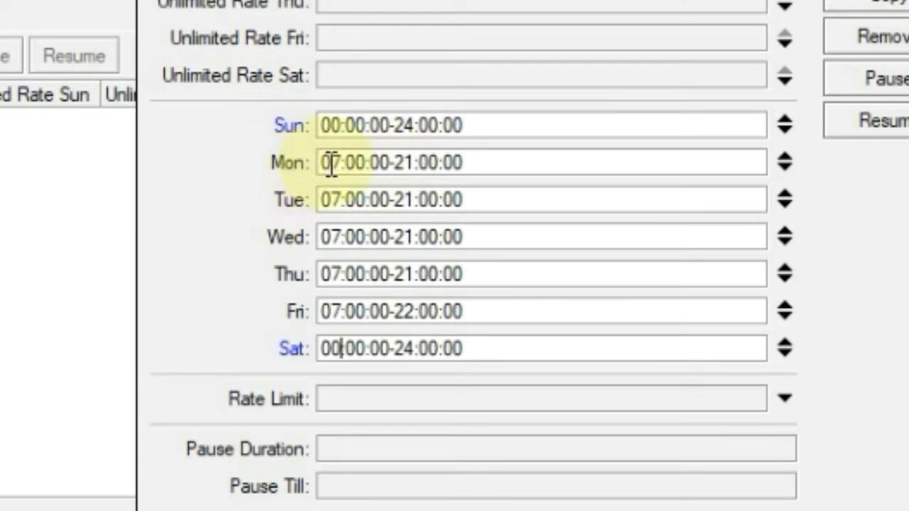
Set the Monday time range to 07:00:00-22:00:00
click(410, 161)
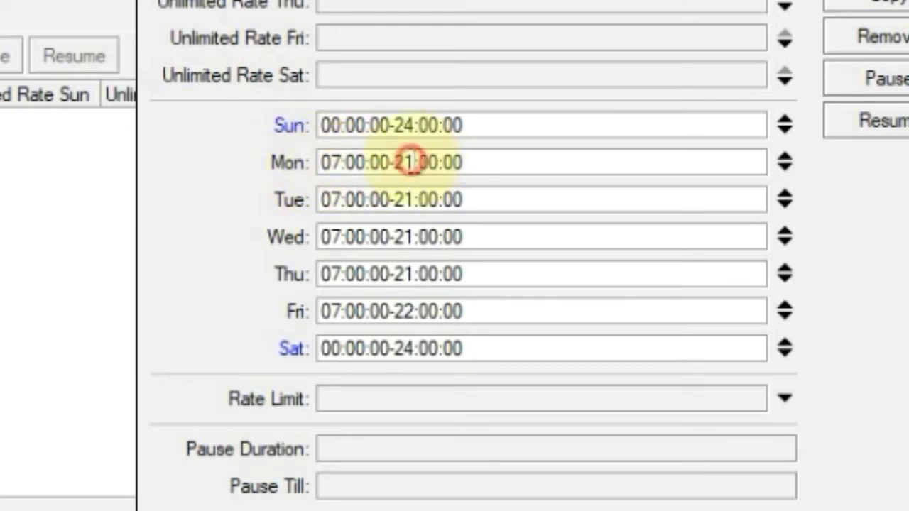
key(BackSpace)
key(Delete)
text(2)
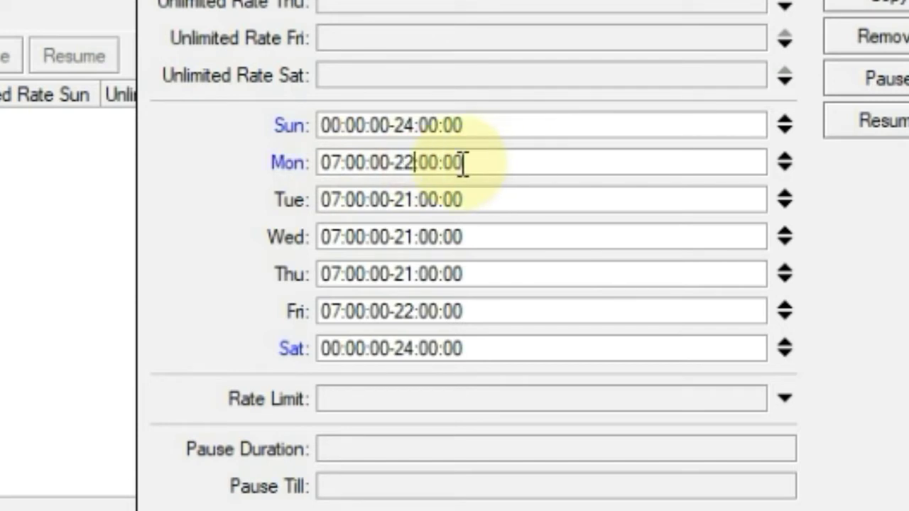
Copy the Monday time range 07:00:00-22:00:00 and paste it over the Tuesday time range
drag(489, 162, 312, 166)
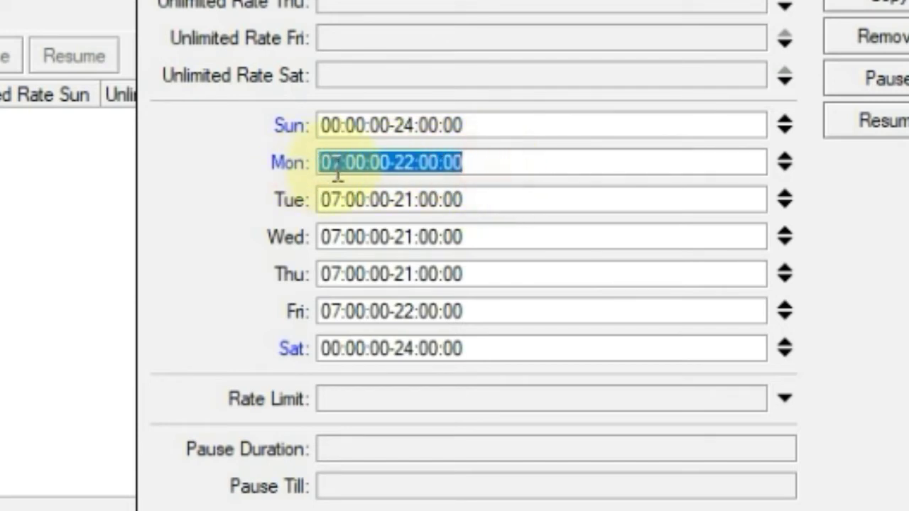
right_click(336, 164)
click(389, 224)
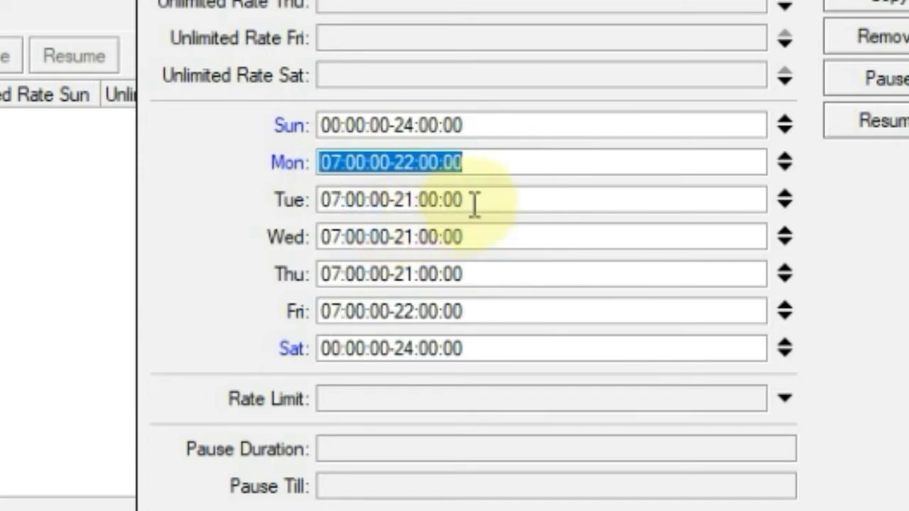
drag(471, 201, 291, 201)
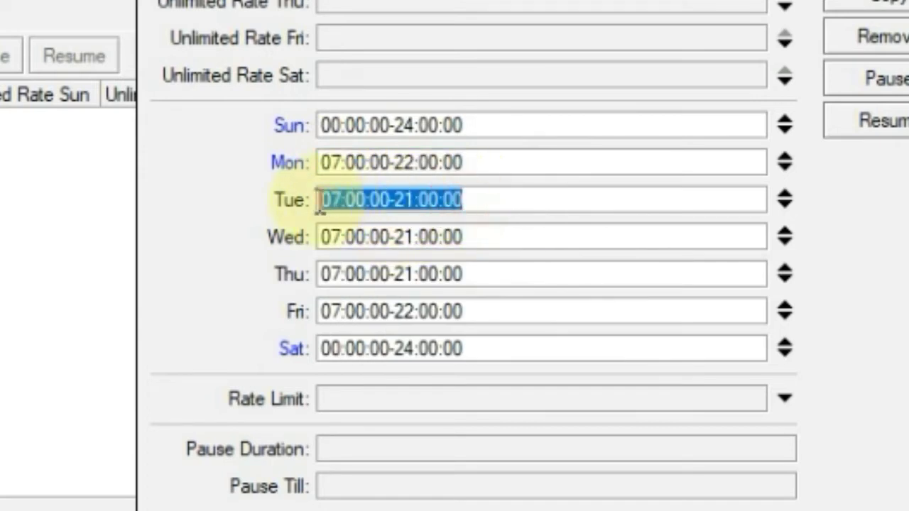
right_click(428, 206)
click(490, 300)
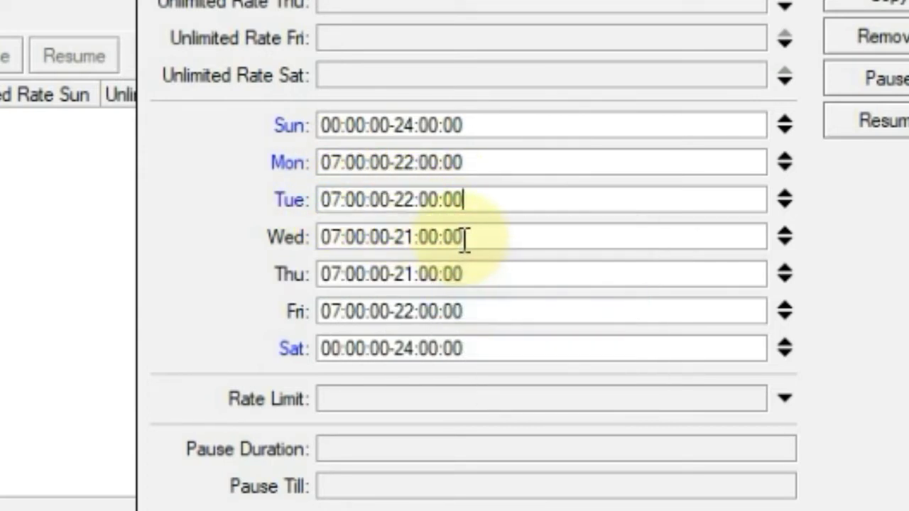
Replace the Wednesday and Thursday time ranges with the copied range 07:00:00-22:00:00
drag(471, 237, 331, 236)
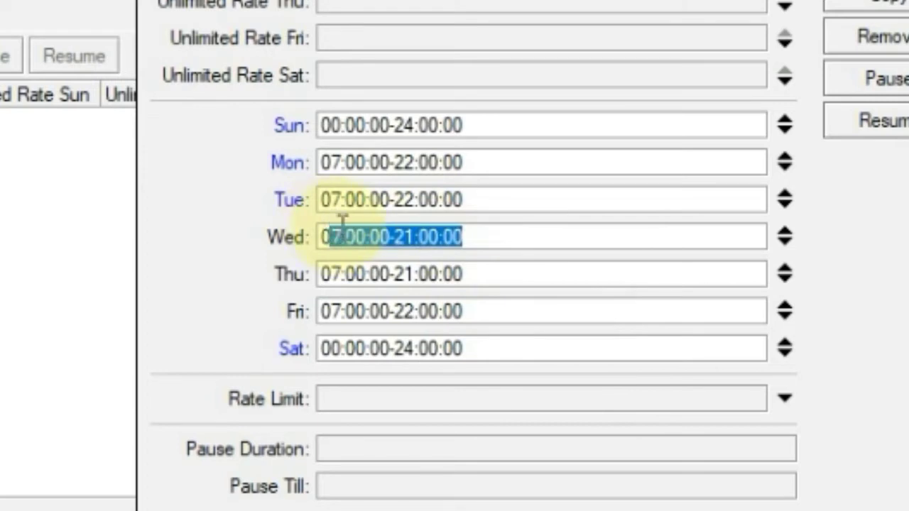
click(475, 238)
double_click(474, 239)
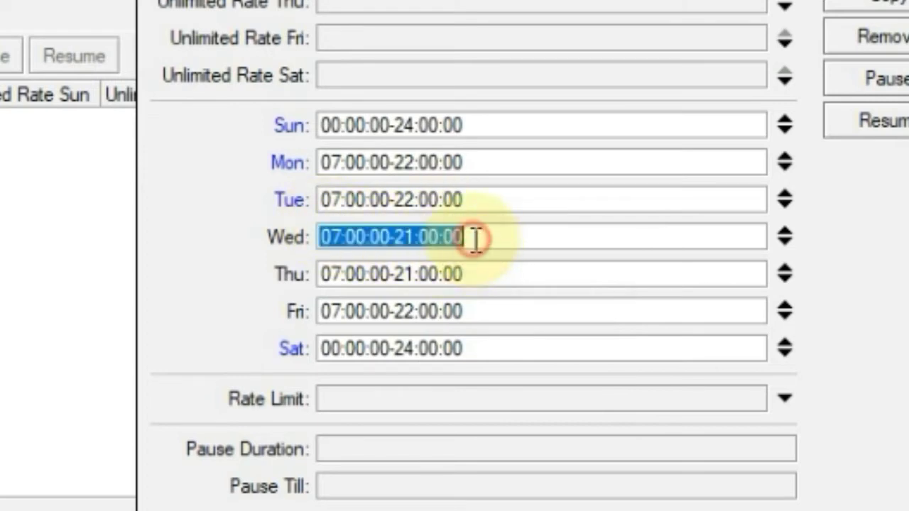
key(ctrl+v)
click(431, 274)
double_click(430, 275)
key(ctrl+v)
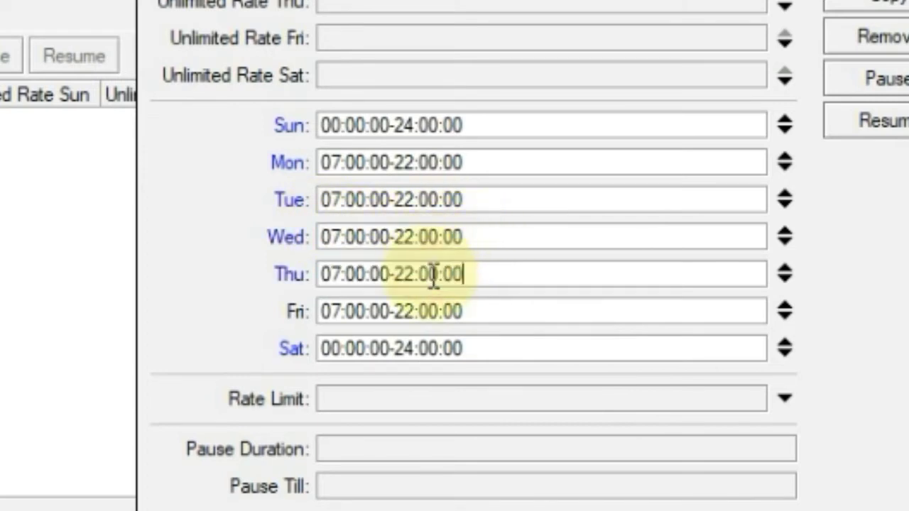
click(405, 313)
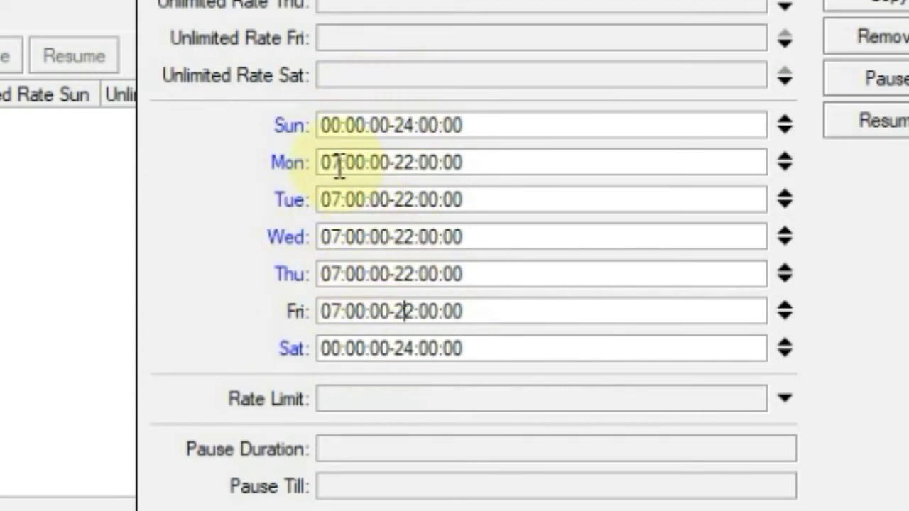
click(406, 168)
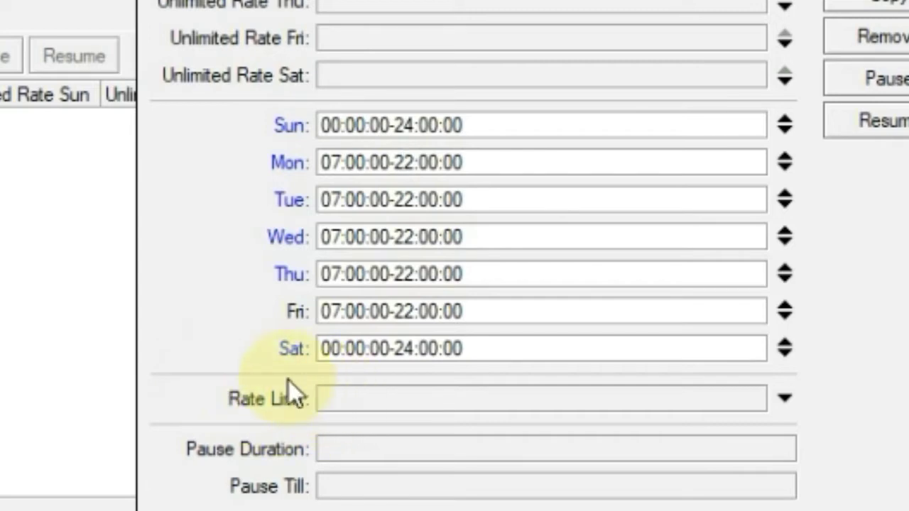
Set the kid entry's rate limit to 512k/1m
click(334, 397)
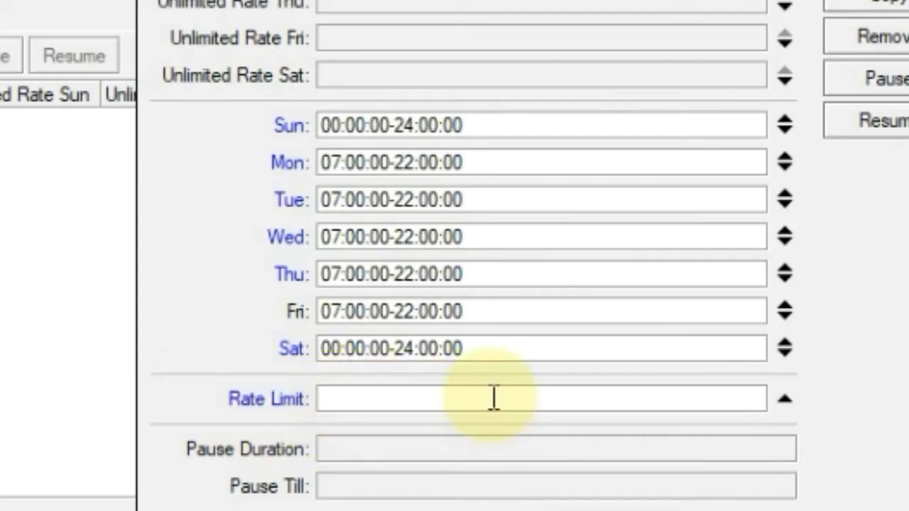
text(512)
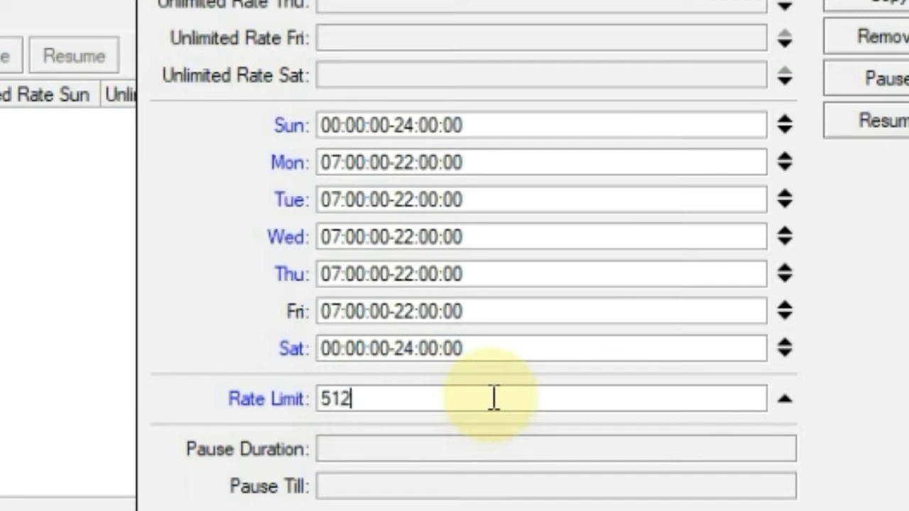
text(k/1)
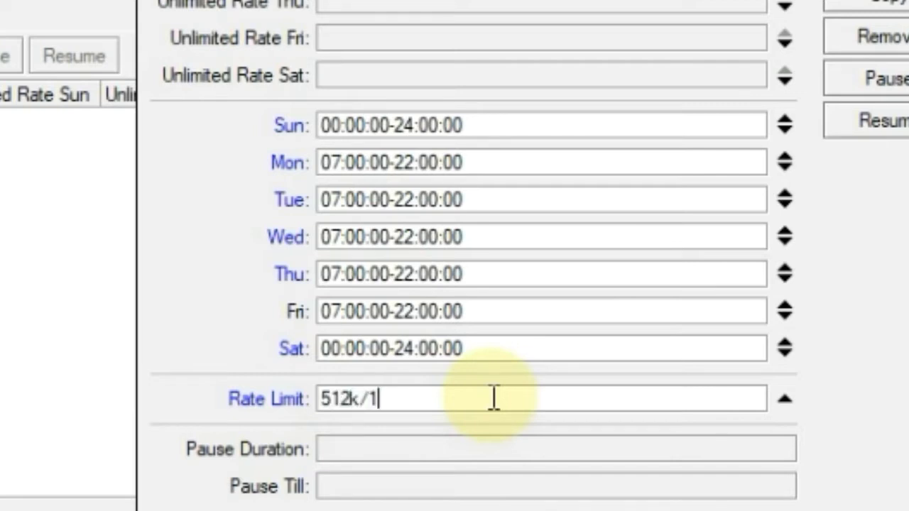
text(m)
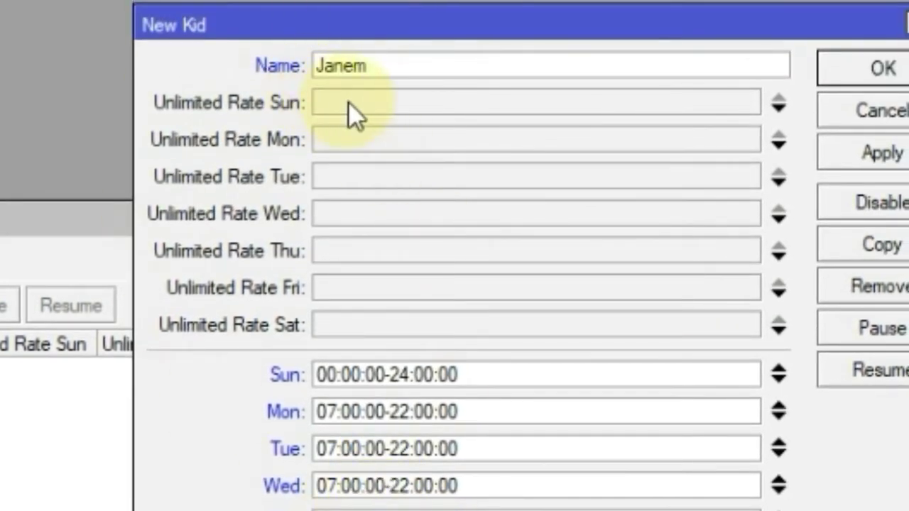
Enable the unlimited rate for Sunday with the time range 00:00:00-24:00:00
click(353, 113)
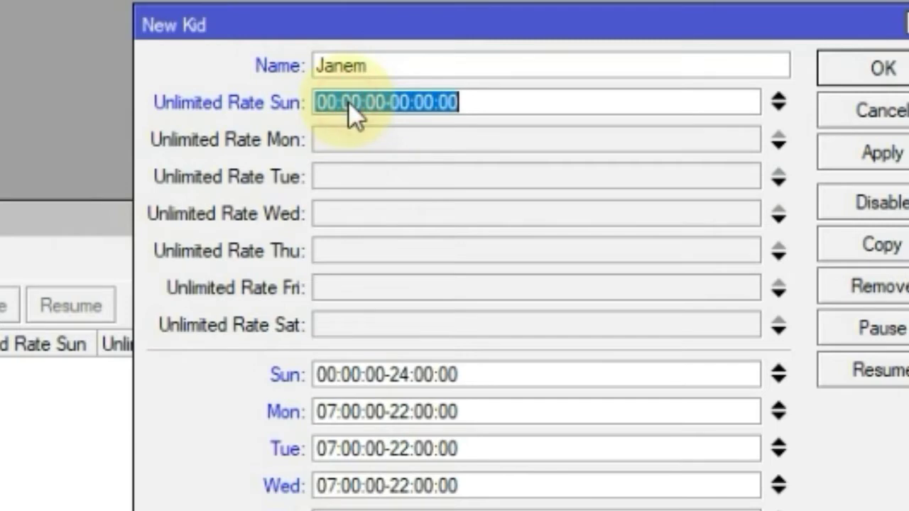
click(409, 110)
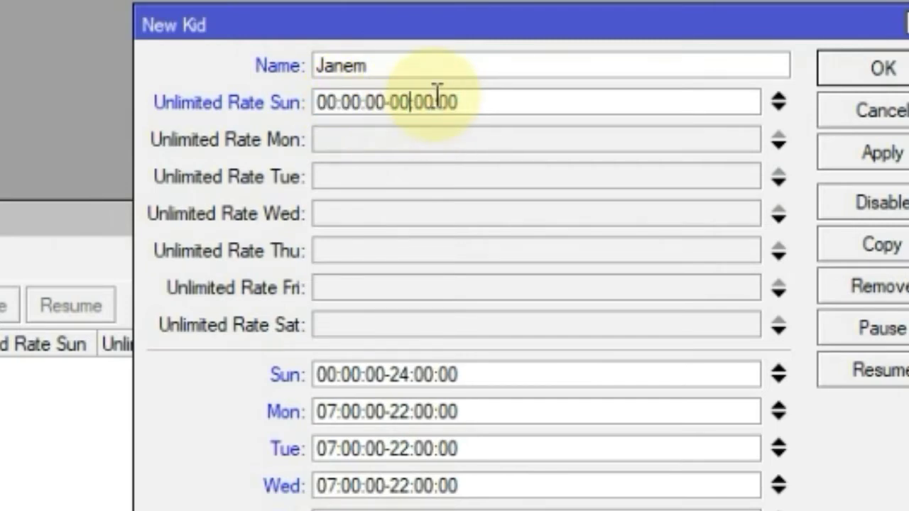
key(BackSpace)
key(BackSpace)
key(BackSpace)
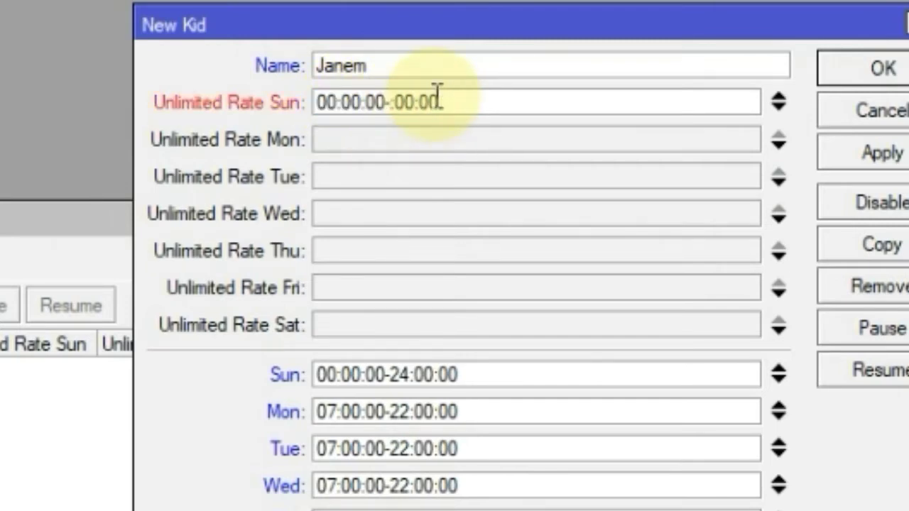
text(24)
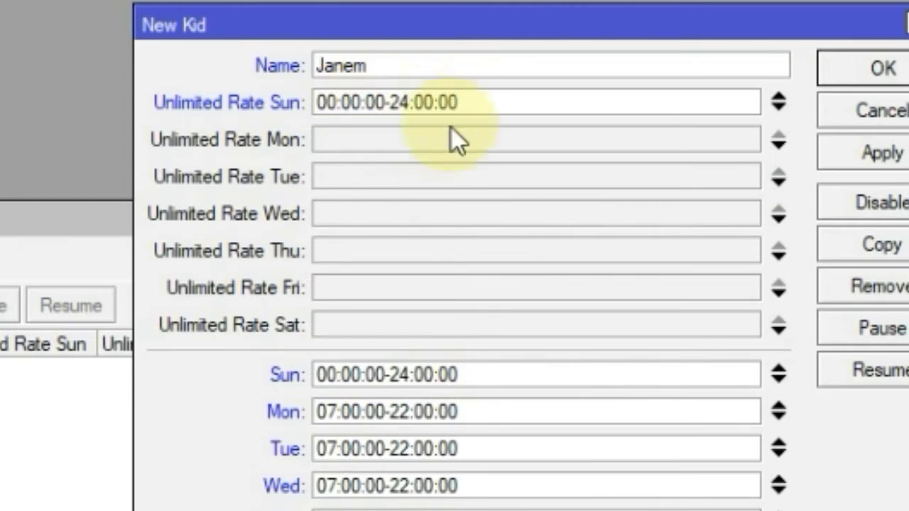
Enable the unlimited rate for Saturday with the time range 00:00:00-24:00:00
click(409, 326)
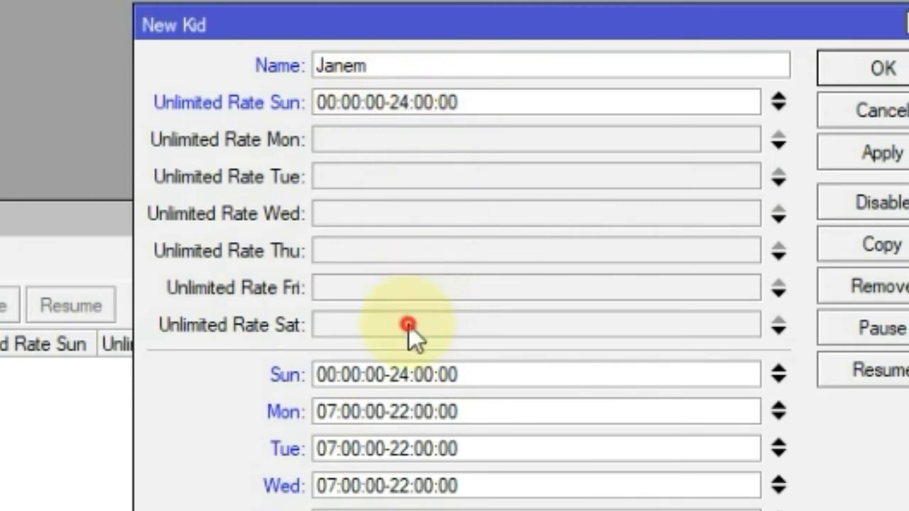
click(406, 324)
key(BackSpace)
key(BackSpace)
key(BackSpace)
key(BackSpace)
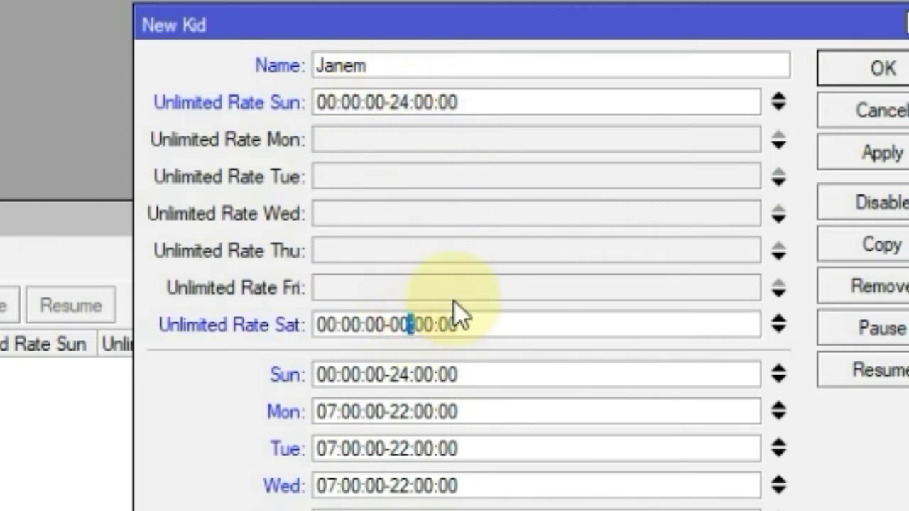
text(-24:)
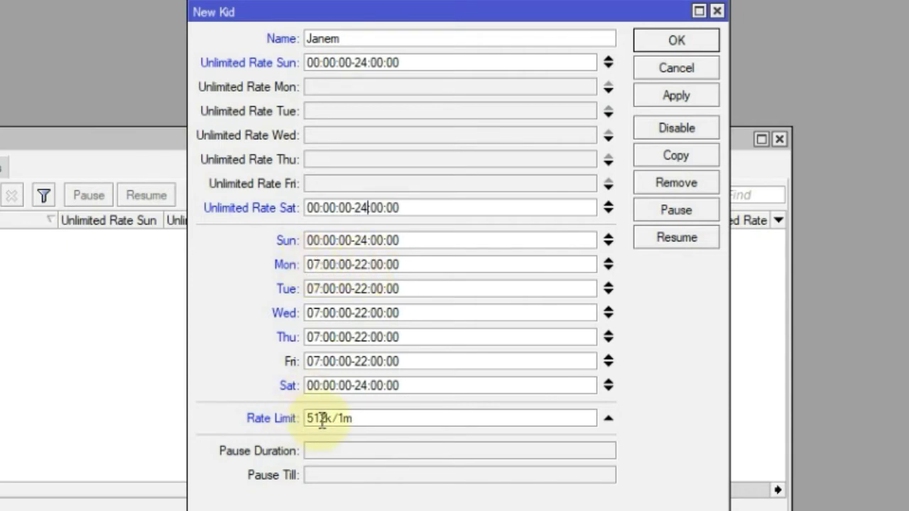
Apply the settings of the first kid entry and save it to the Kids list
click(360, 419)
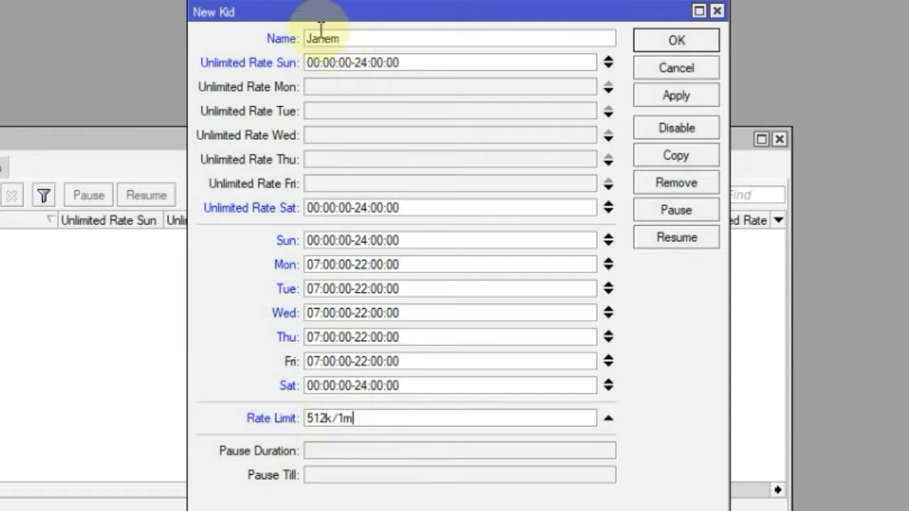
click(677, 99)
click(691, 43)
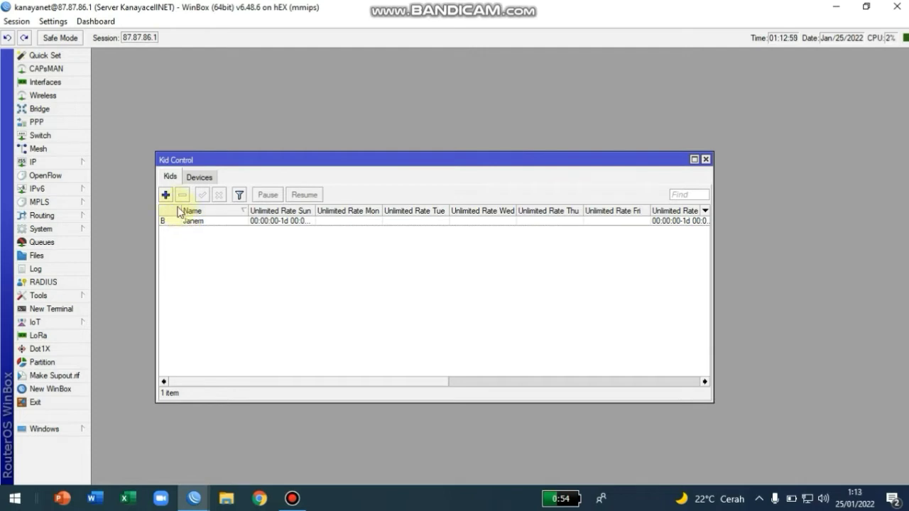
Add a second kid entry, enter the kid's name and set its Sunday time range to 00:00:00-24:00:00
click(166, 196)
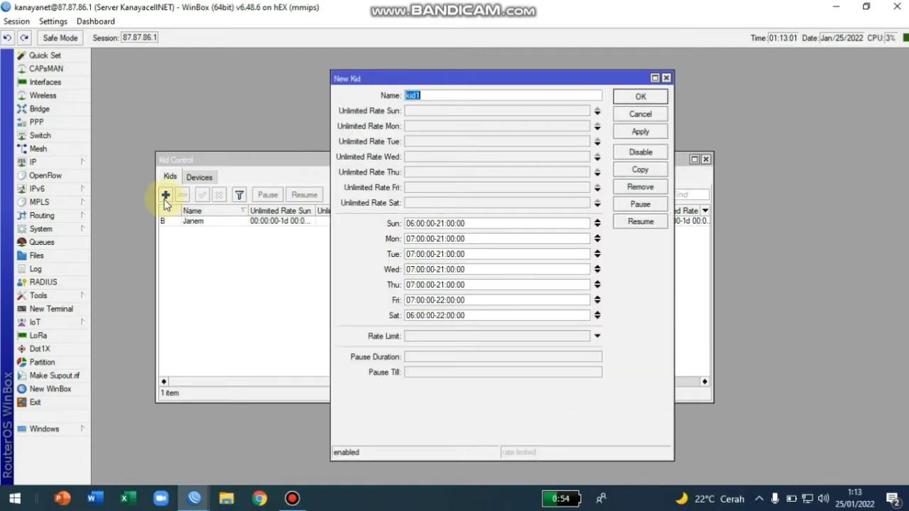
text(Dangkos)
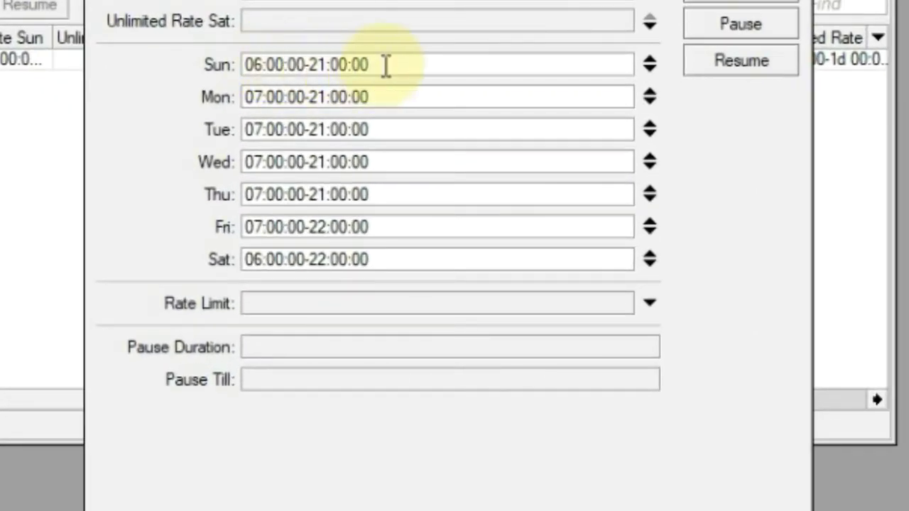
click(325, 64)
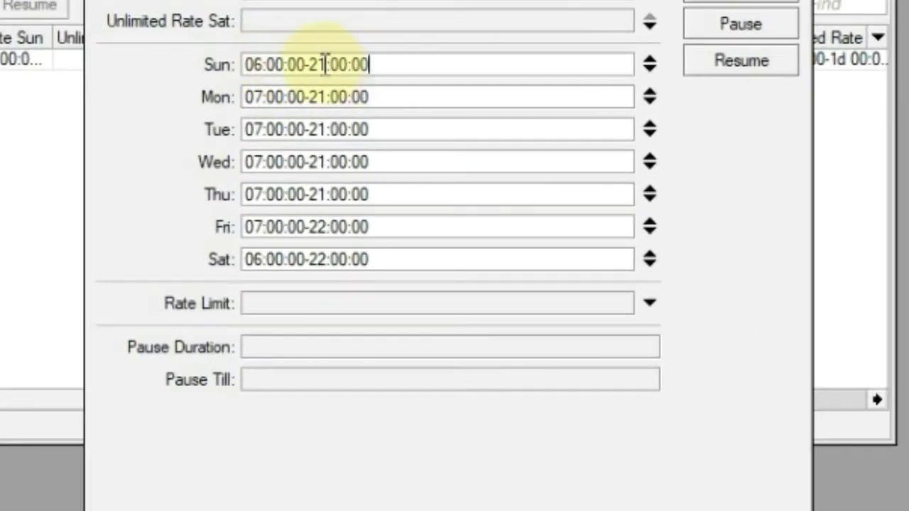
key(BackSpace)
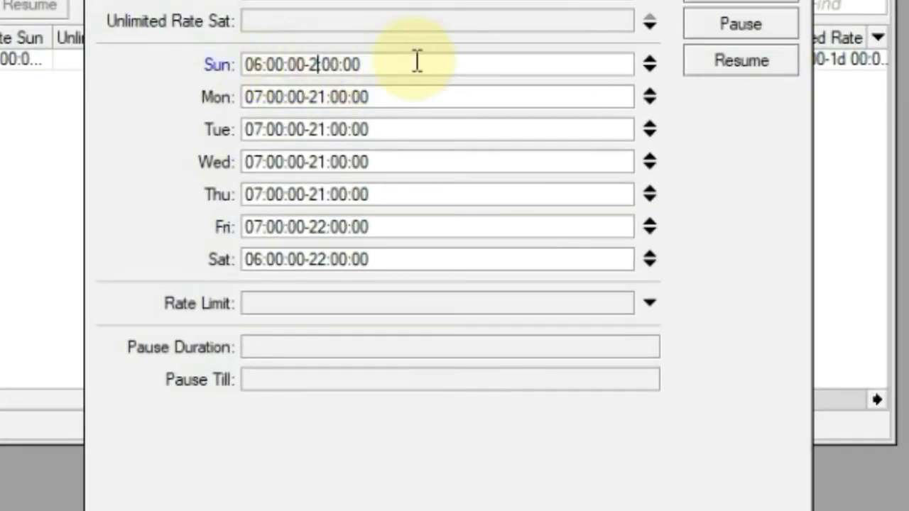
text(4)
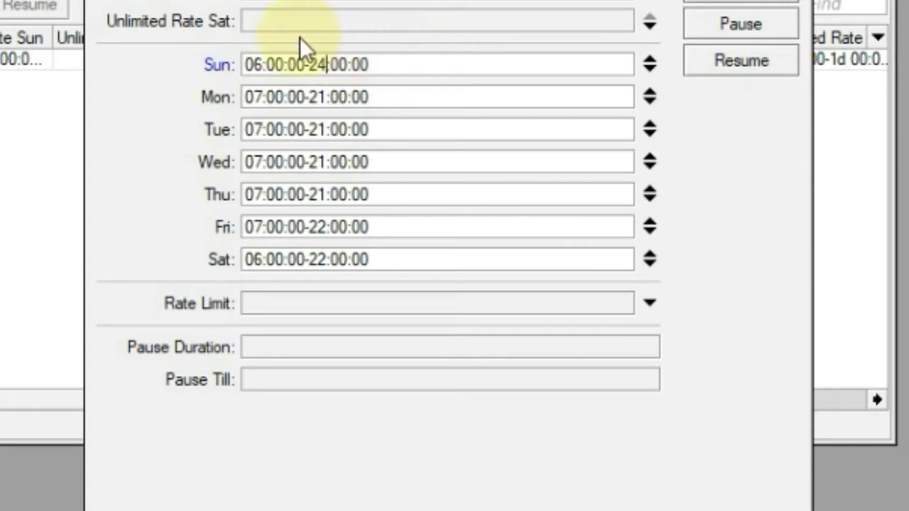
click(264, 65)
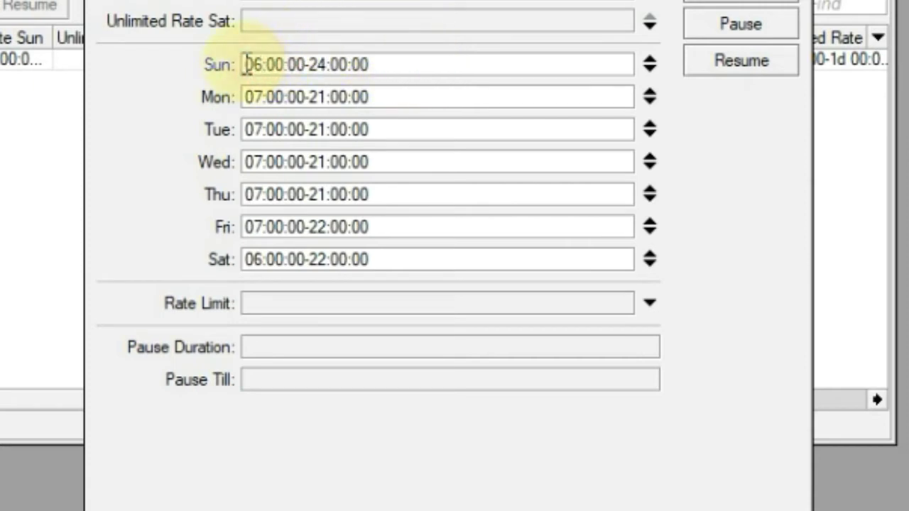
key(BackSpace)
key(BackSpace)
text(00)
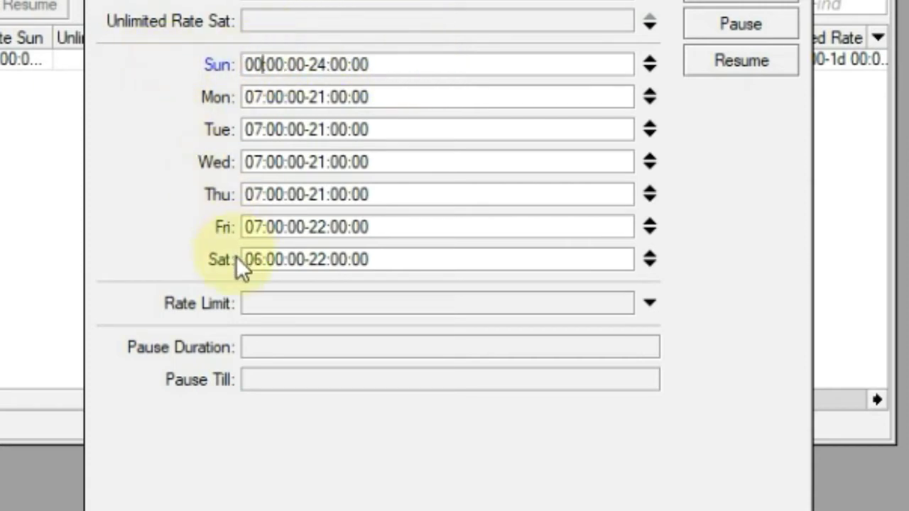
Set the second kid's Saturday time range to 00:00:00-24:00:00
click(263, 260)
key(BackSpace)
key(BackSpace)
text(00)
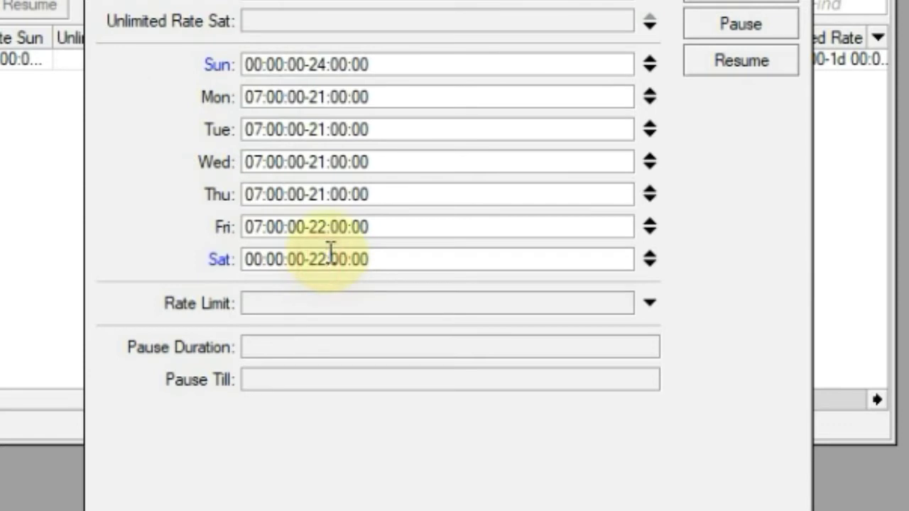
click(330, 255)
key(BackSpace)
text(4)
Set the second kid's Monday time range to 13:00:00-17:30:00
click(355, 162)
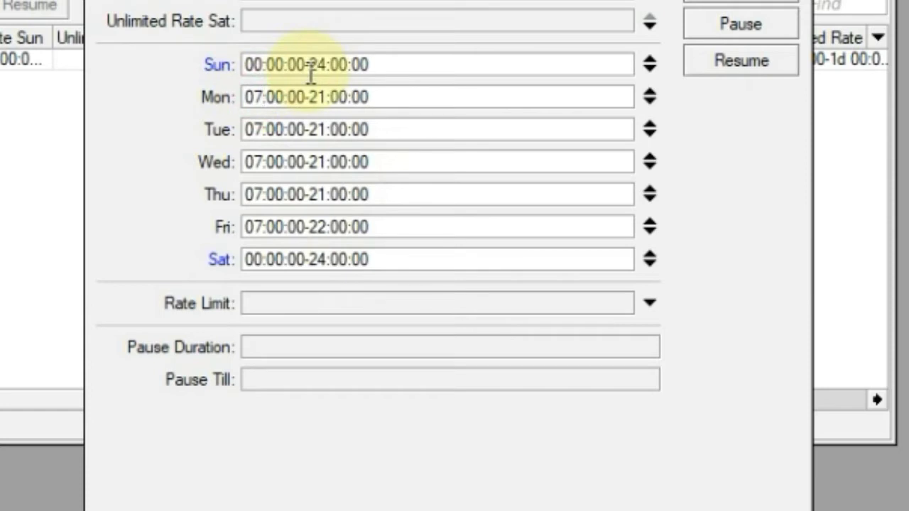
text(13)
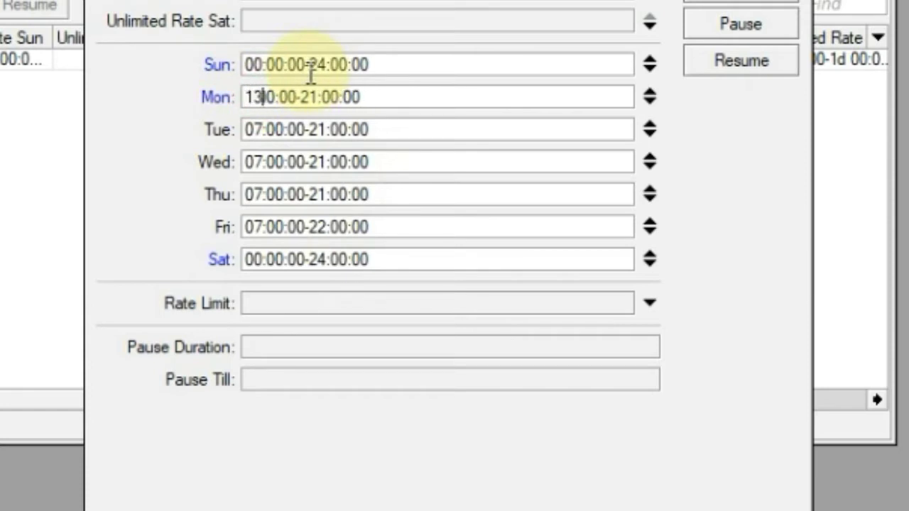
click(319, 96)
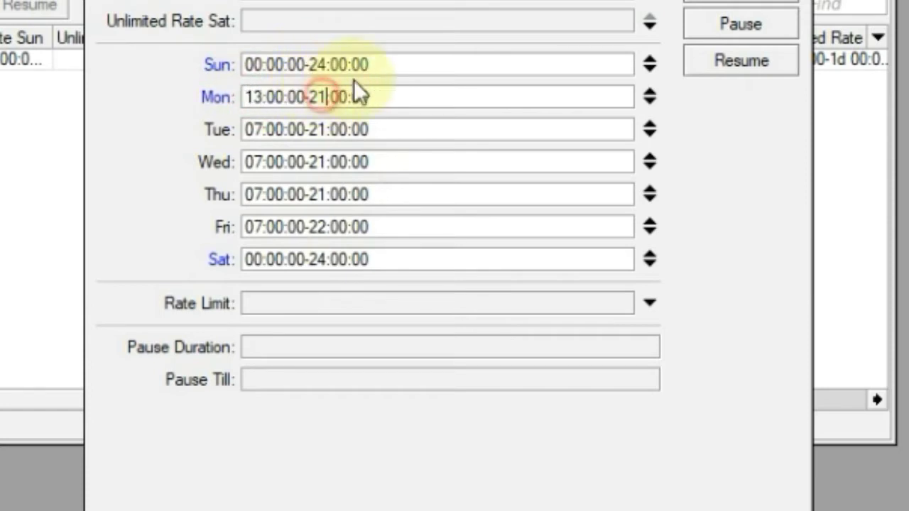
key(BackSpace)
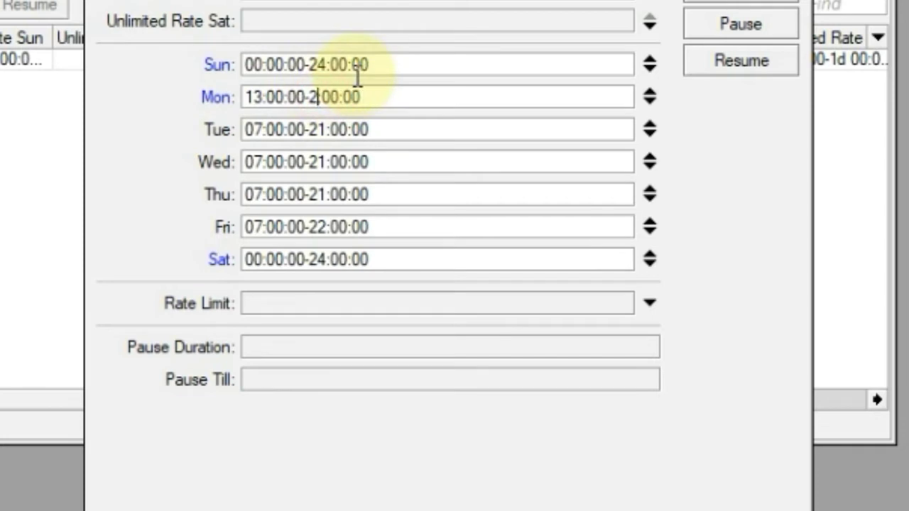
key(BackSpace)
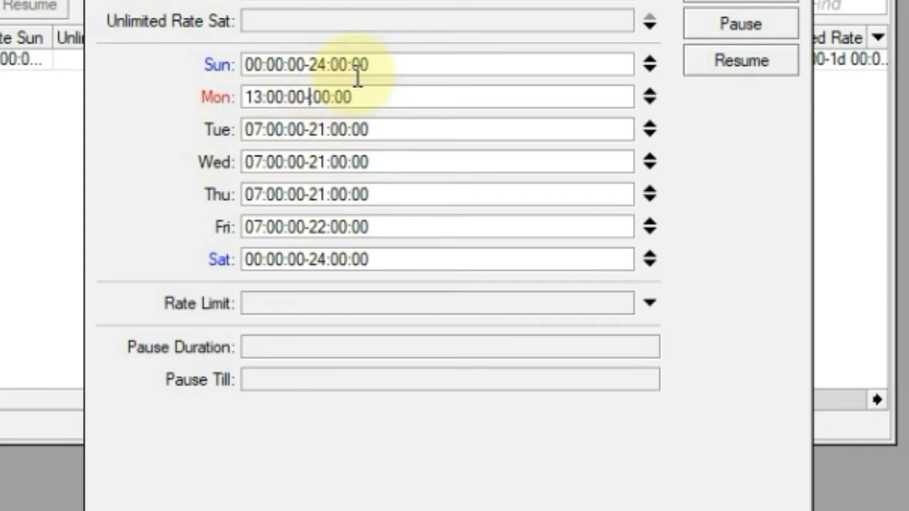
text(17)
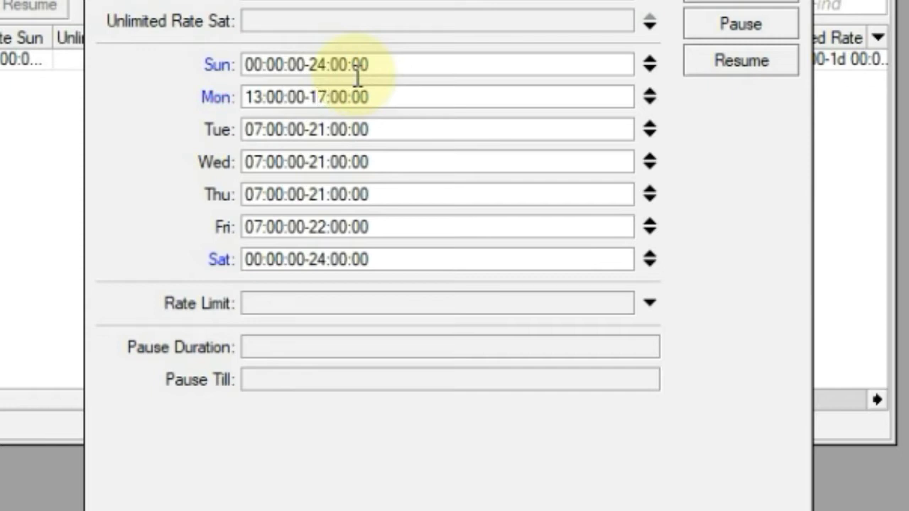
key(BackSpace)
text(3)
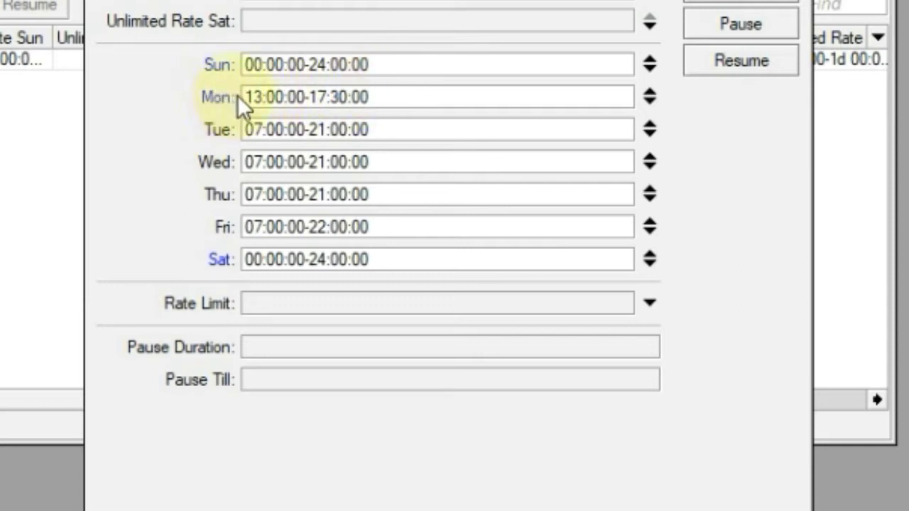
drag(247, 97, 346, 97)
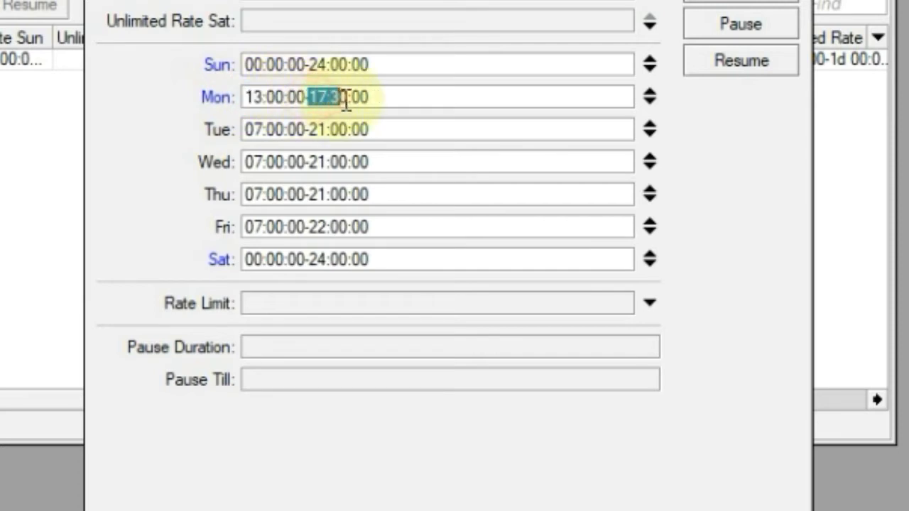
Add a second Monday time range of 20:00:00-22:00:00 to the second kid entry
click(651, 102)
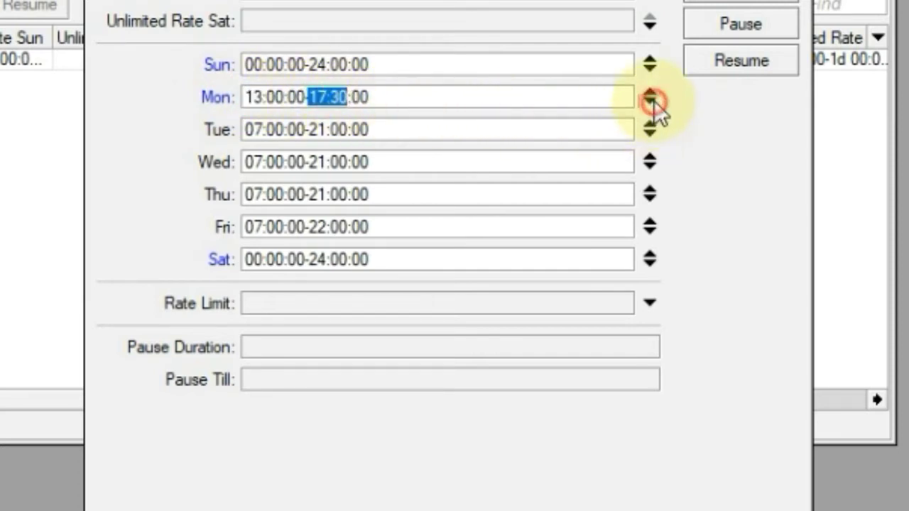
click(262, 130)
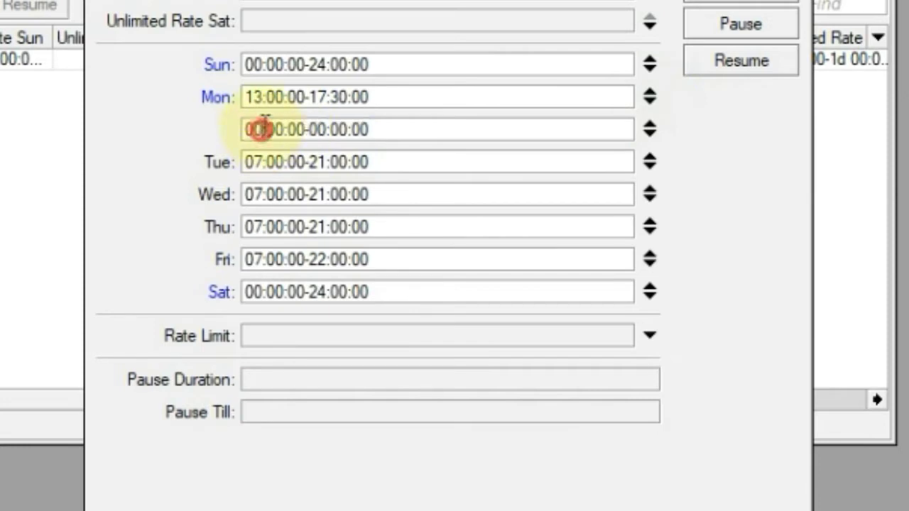
key(BackSpace)
key(BackSpace)
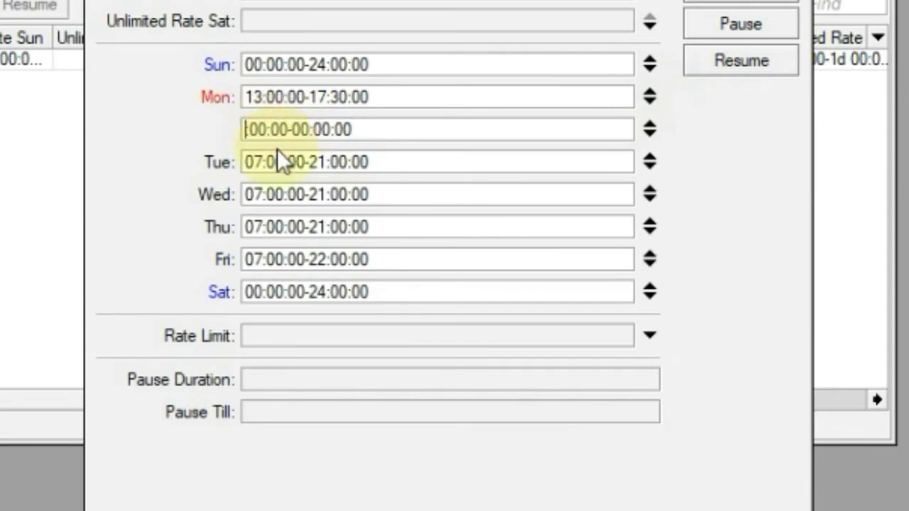
text(20)
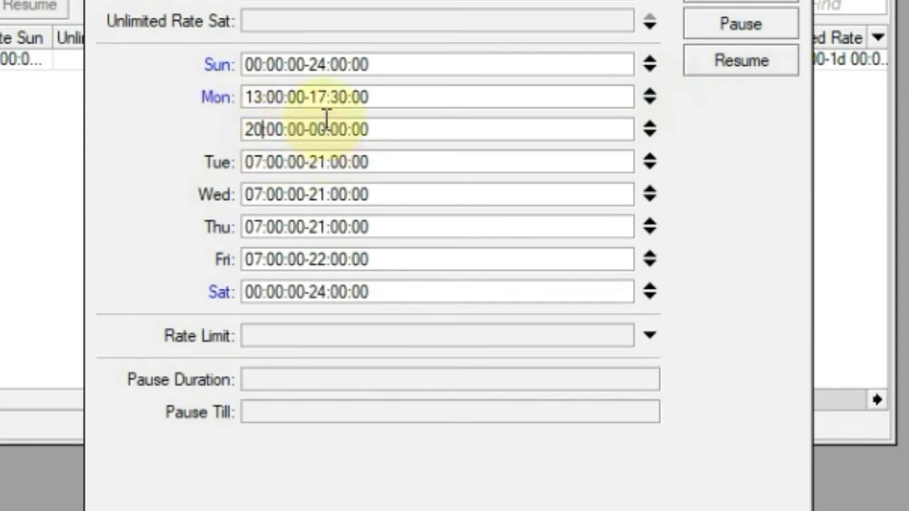
key(Right)
key(Right)
key(Right)
key(Right)
key(Right)
key(Right)
key(Right)
key(Right)
key(Right)
key(Right)
key(BackSpace)
key(BackSpace)
key(BackSpace)
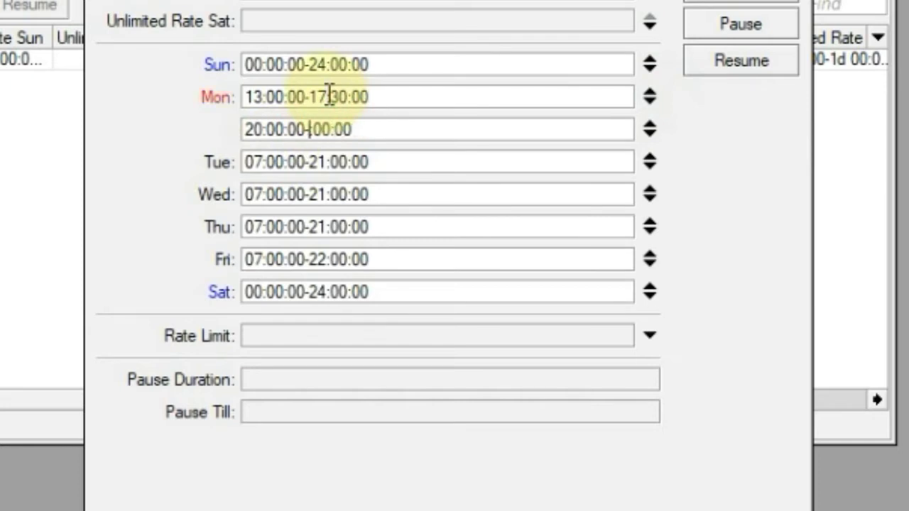
text(22)
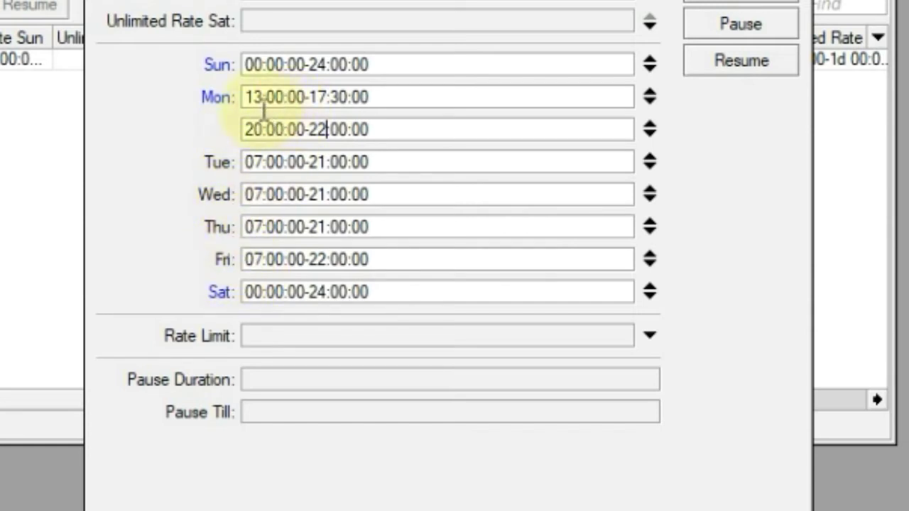
Copy the second kid's first Monday time range, 13:00:00-17:30:00, to Tuesday, Wednesday, Thursday and Friday
mouse_move(253, 97)
mouse_down()
mouse_move(347, 85)
mouse_move(391, 93)
mouse_move(244, 92)
mouse_up()
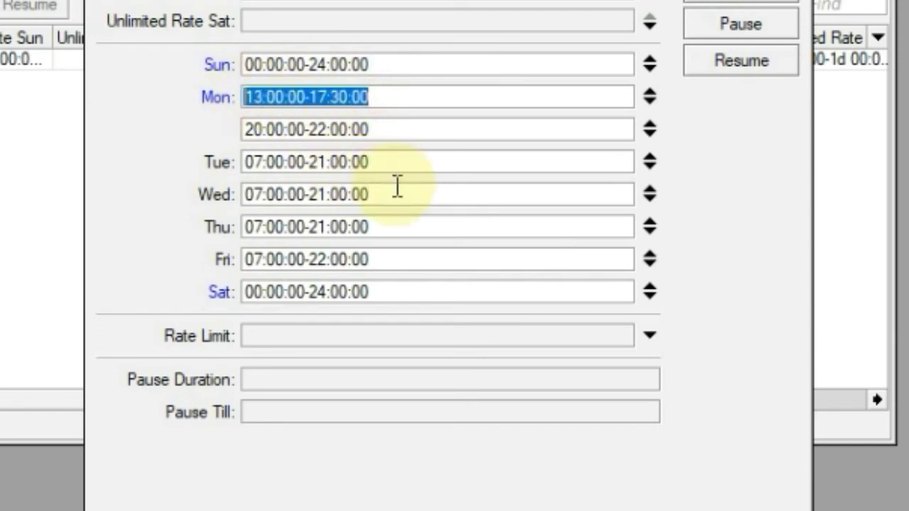
right_click(348, 100)
click(392, 150)
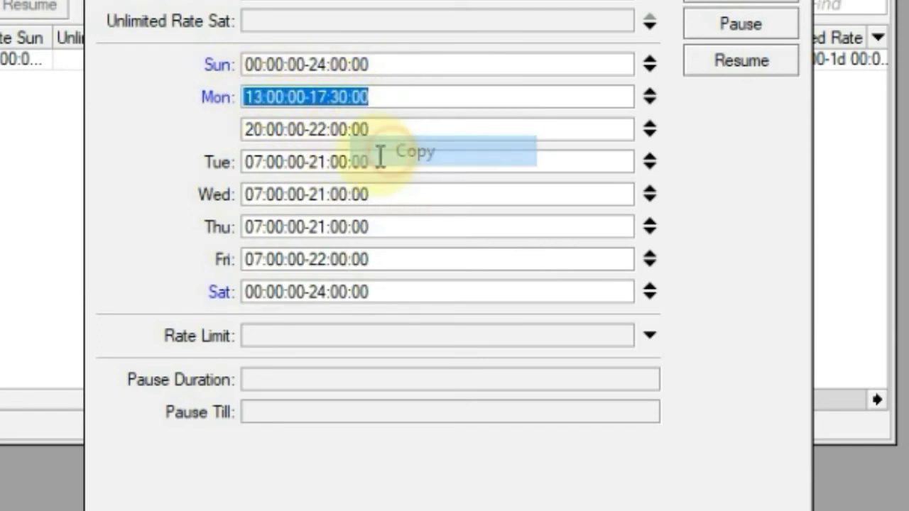
click(380, 164)
drag(338, 162, 215, 163)
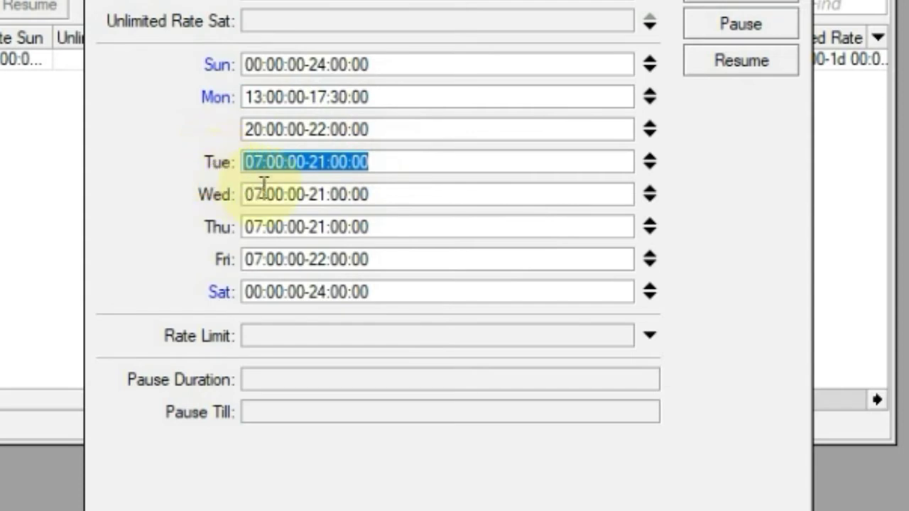
key(ctrl+v)
drag(402, 198, 213, 188)
key(ctrl+v)
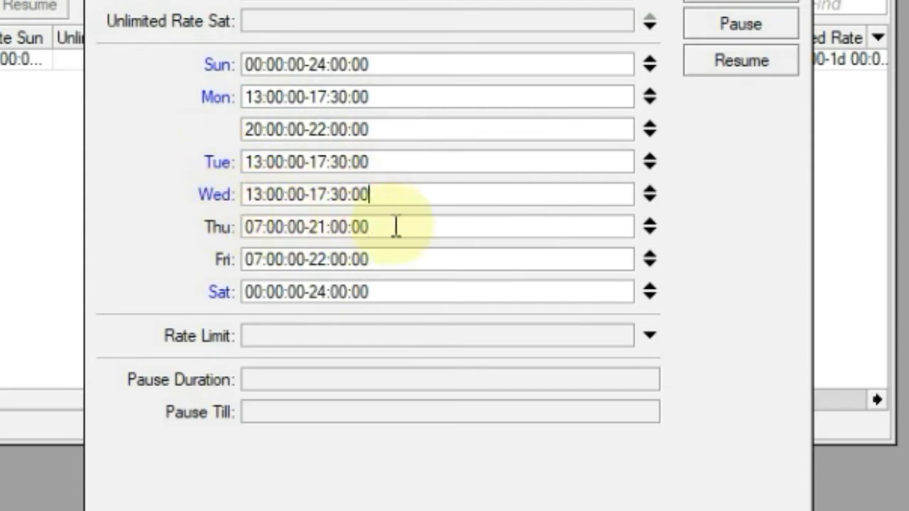
drag(387, 227, 244, 233)
key(ctrl+v)
drag(386, 259, 237, 263)
key(ctrl+v)
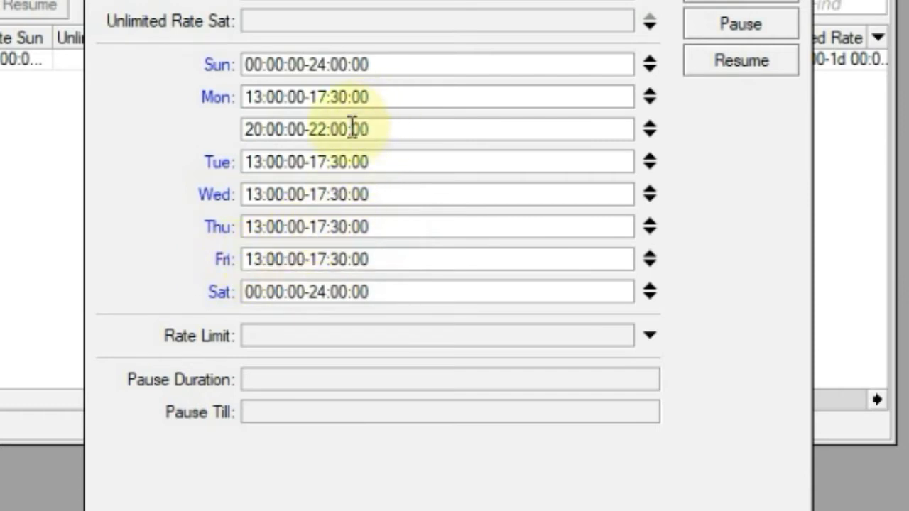
Copy Monday's second time range, 20:00:00-22:00:00, as an additional range for Tuesday, Wednesday, Thursday and Friday
double_click(348, 131)
right_click(346, 135)
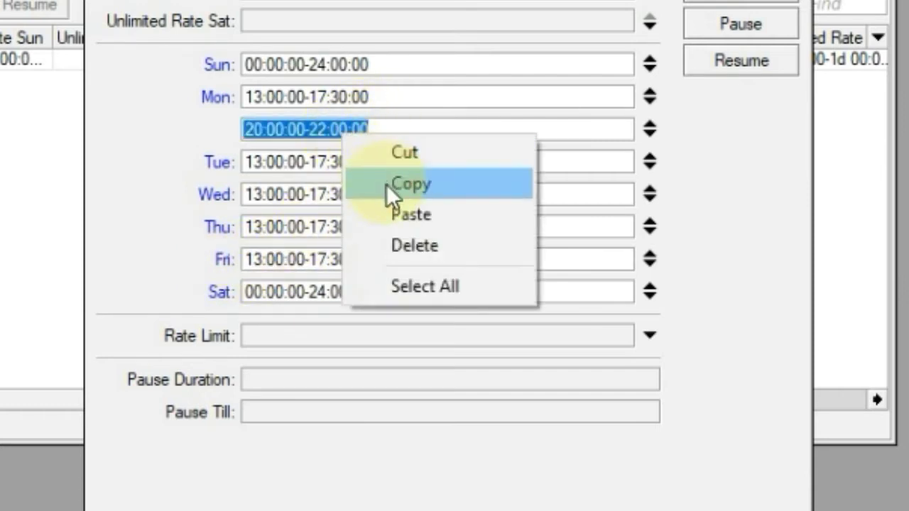
click(389, 183)
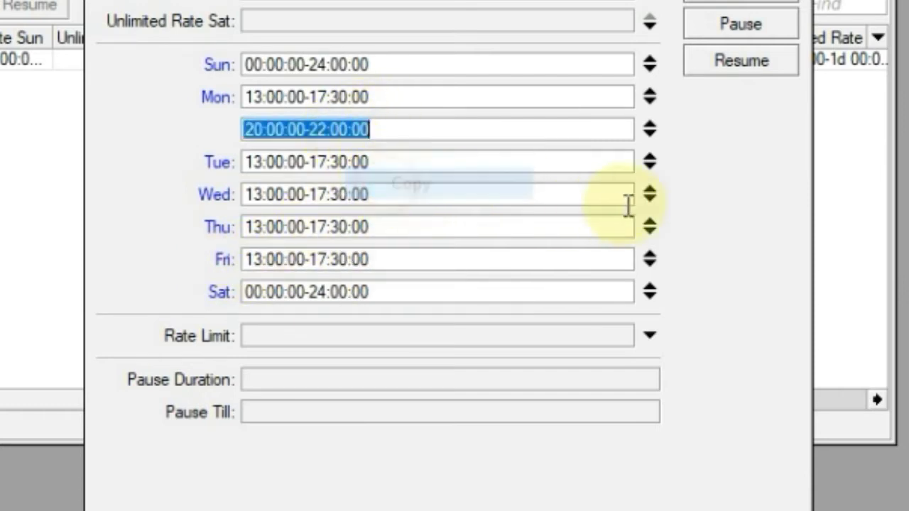
click(649, 168)
key(ctrl+v)
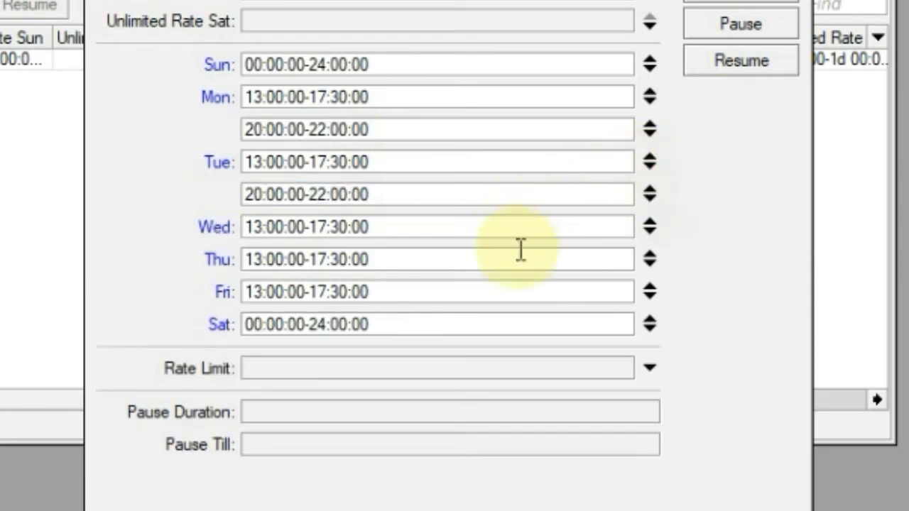
click(650, 232)
key(ctrl+v)
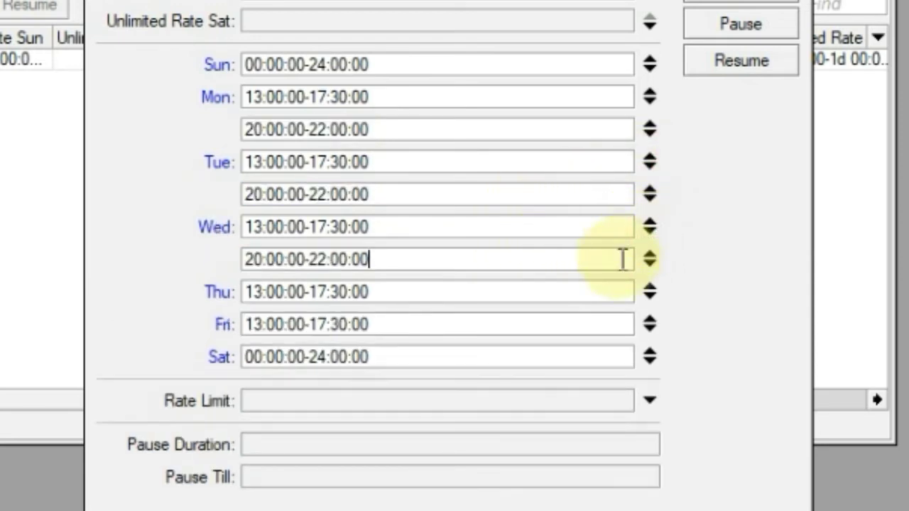
click(649, 297)
key(ctrl+v)
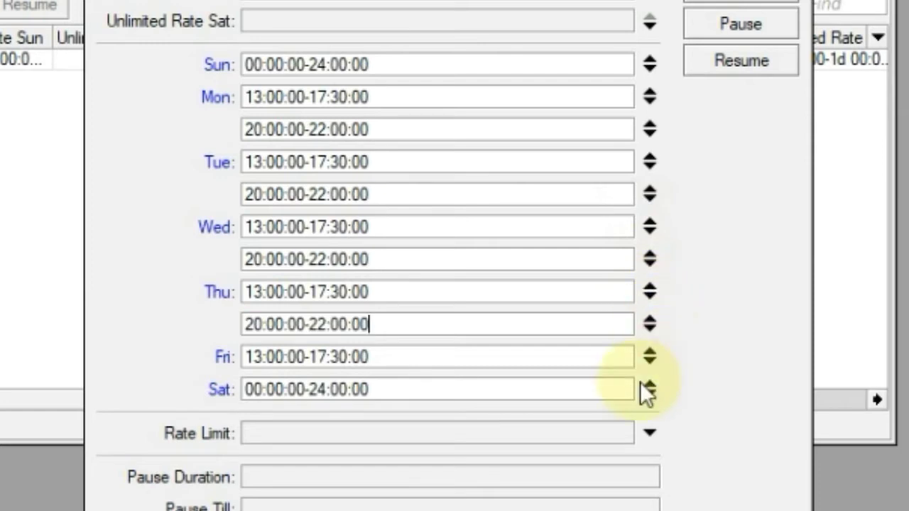
click(652, 362)
key(ctrl+v)
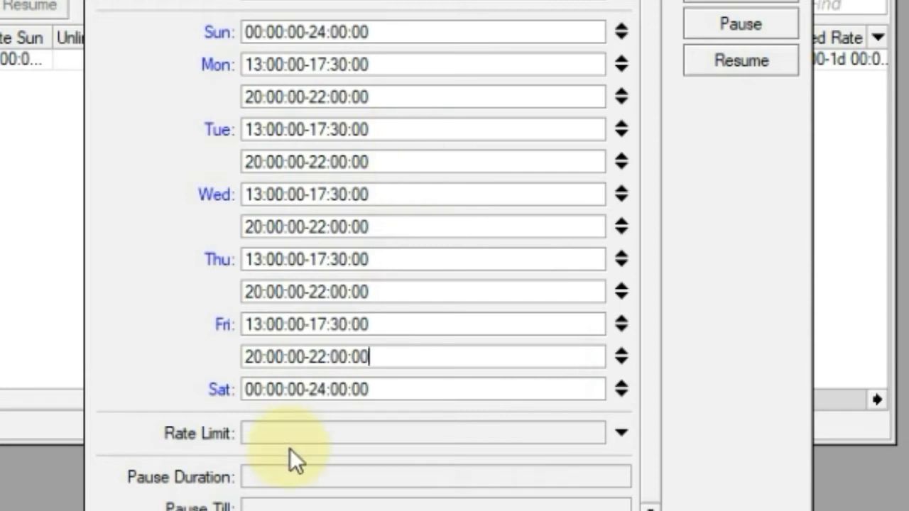
Set the second kid's rate limit to 512k/1m
click(274, 435)
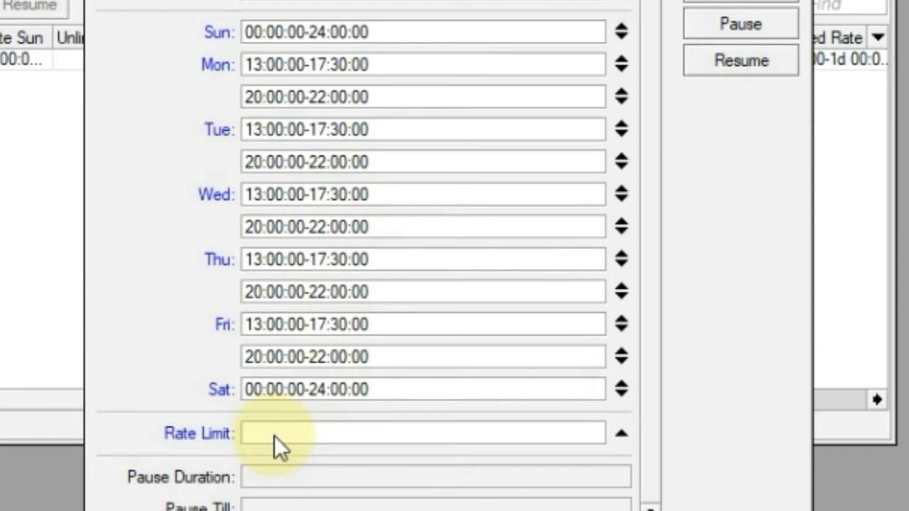
text(5)
text(12k/1m)
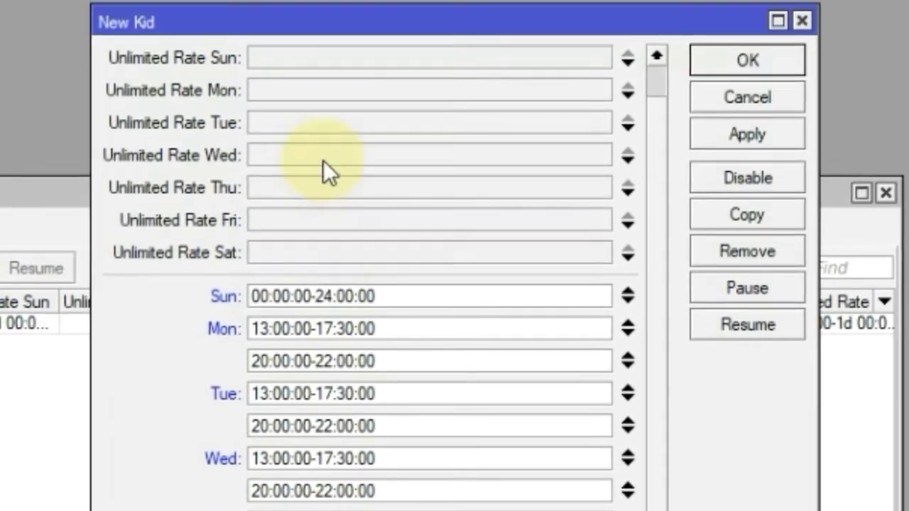
Set the second kid's unlimited rate period for Sunday to 00:00:00-24:00:00
scroll(335, 269, up, 1)
click(280, 88)
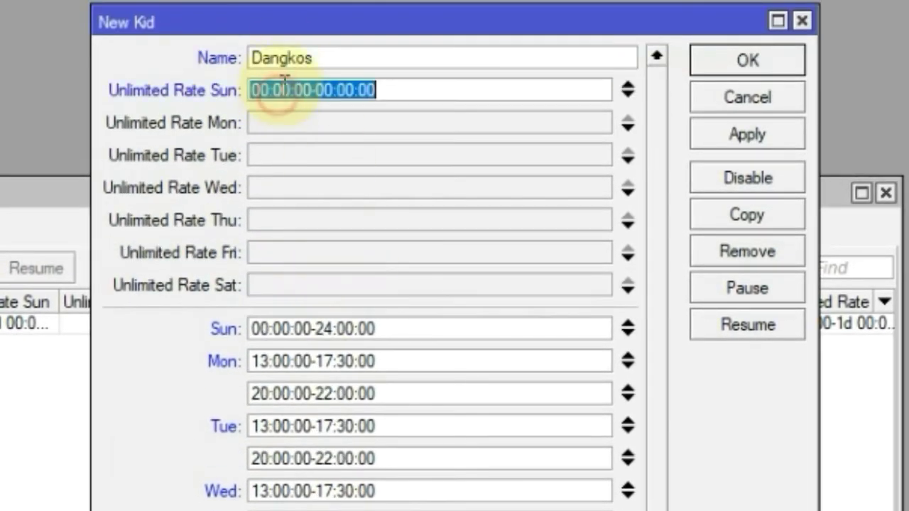
click(321, 88)
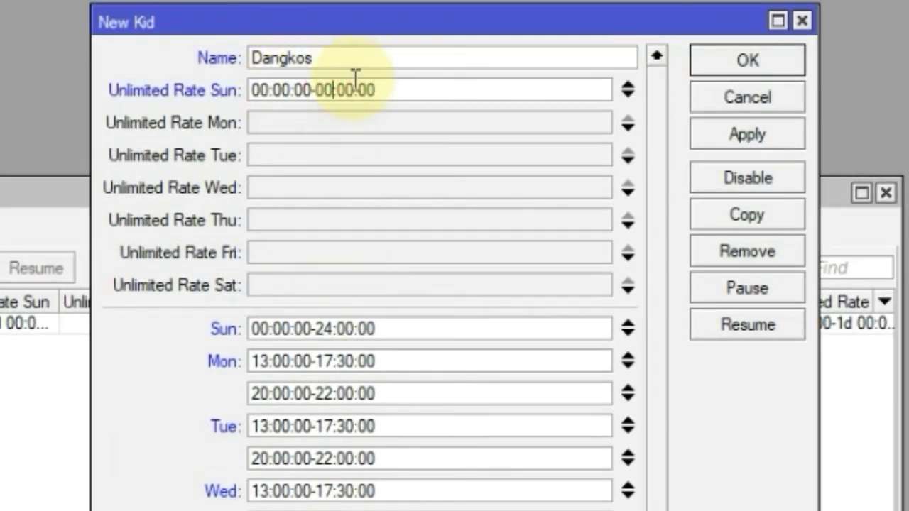
key(BackSpace)
key(BackSpace)
text(24)
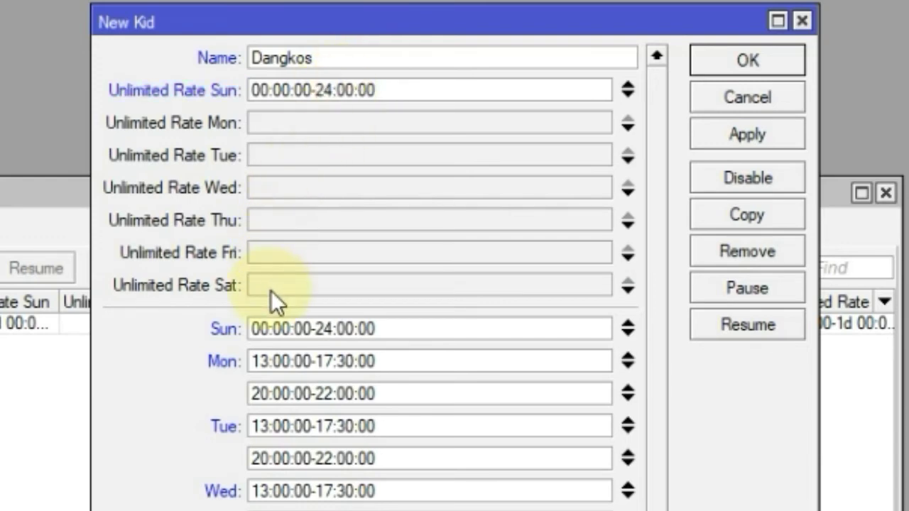
Set the second kid's unlimited rate period for Saturday to 00:00:00-24:00:00 and save the kid entry
click(305, 284)
click(333, 284)
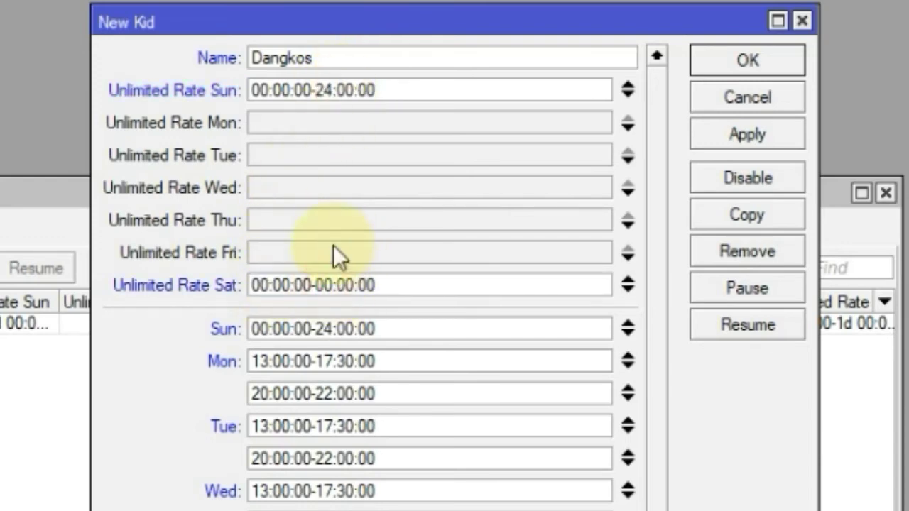
key(BackSpace)
key(BackSpace)
text(24)
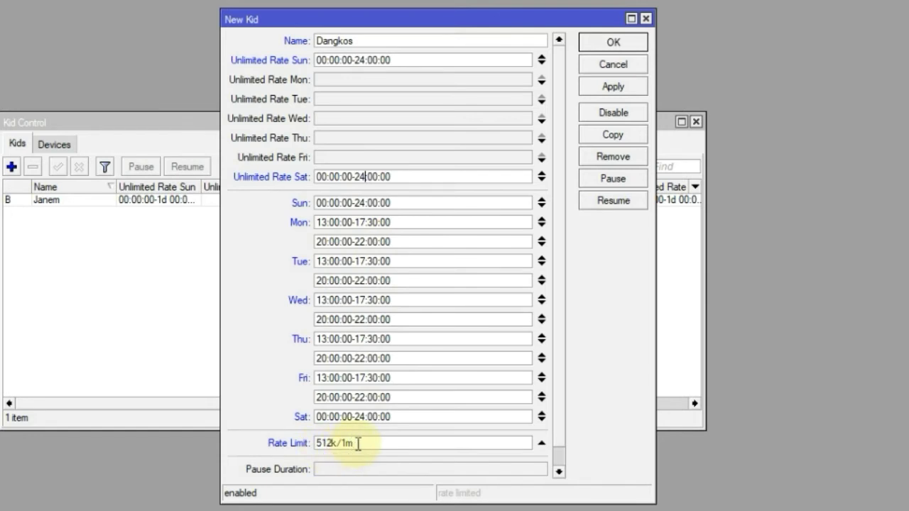
click(611, 89)
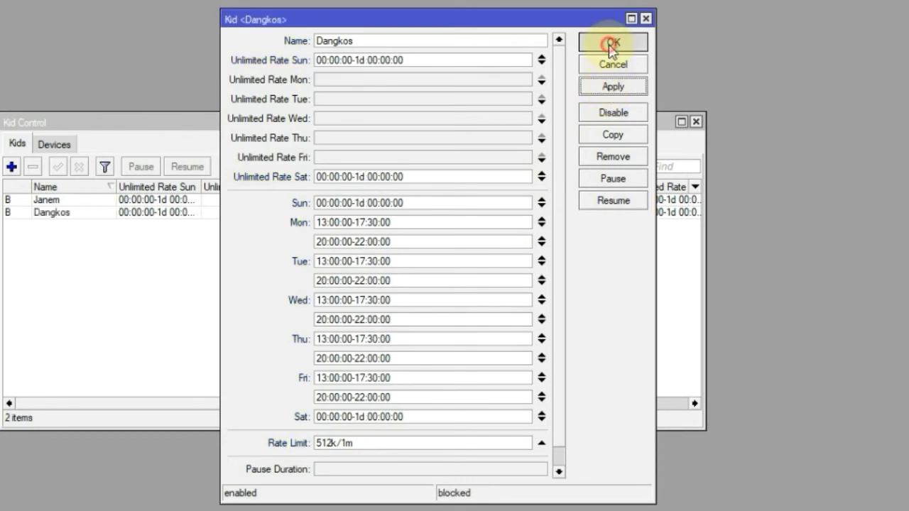
click(612, 42)
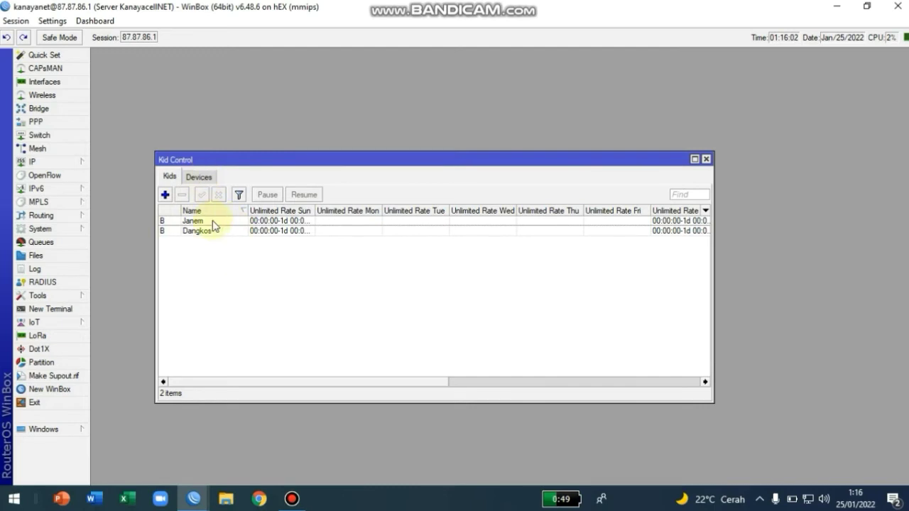
Start a new Kid Control device as a copy of the detected device DESKTOP-MPDN8I4
click(205, 179)
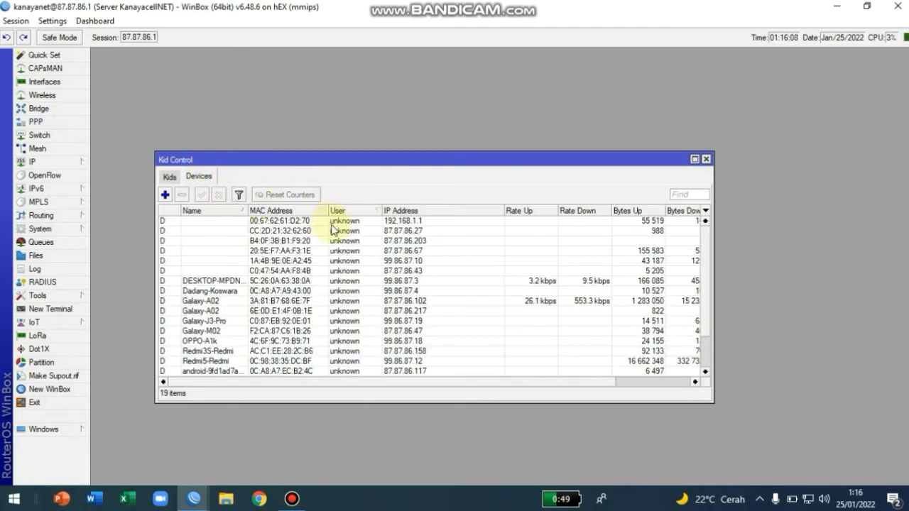
scroll(332, 234, down, 3)
scroll(223, 242, down, 1)
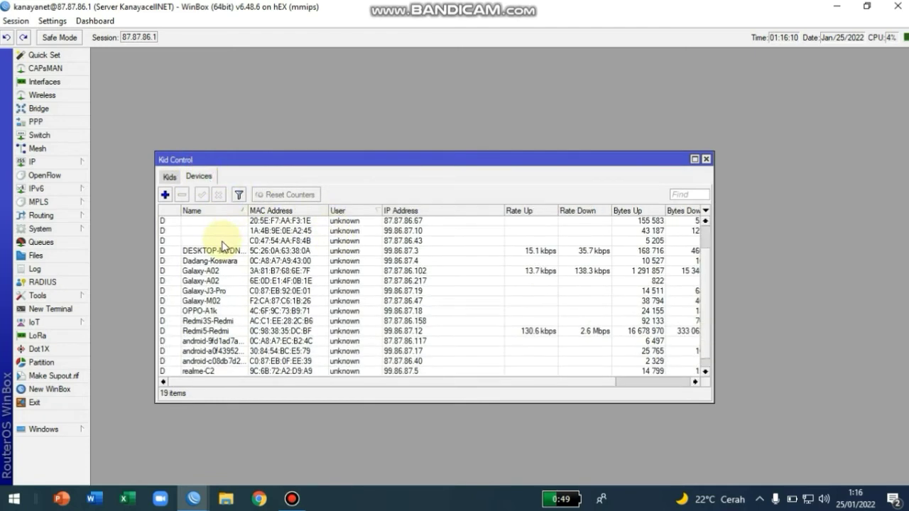
click(200, 252)
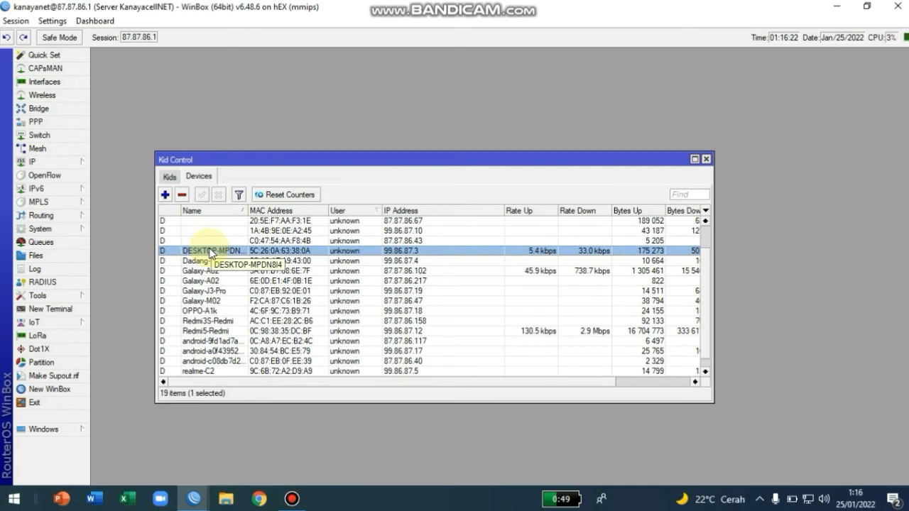
double_click(210, 251)
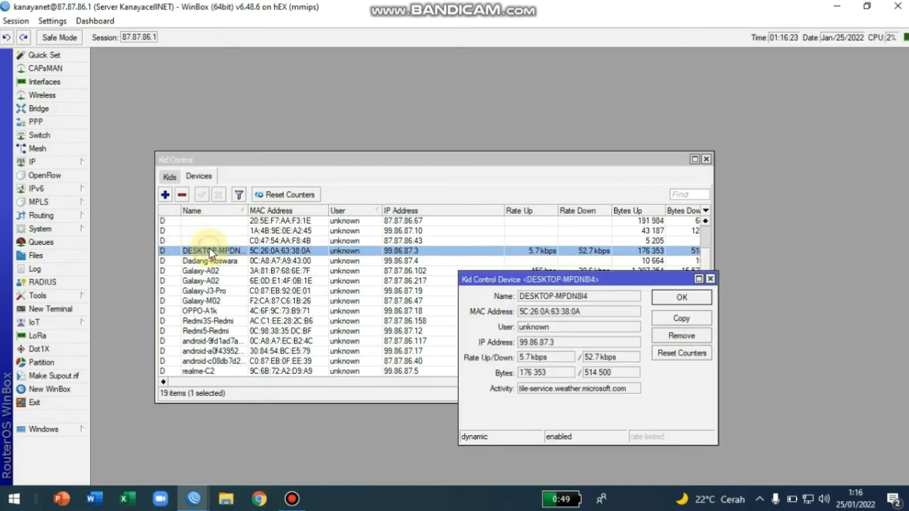
click(687, 323)
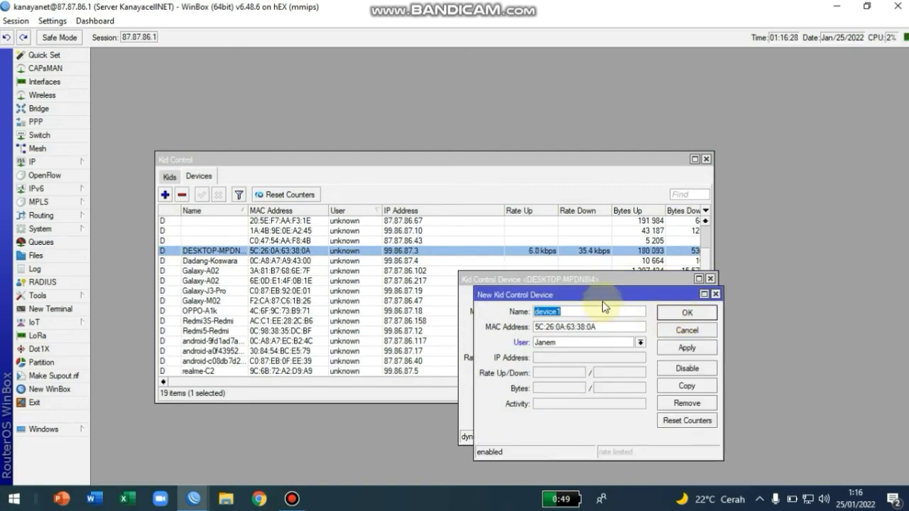
drag(600, 293, 544, 110)
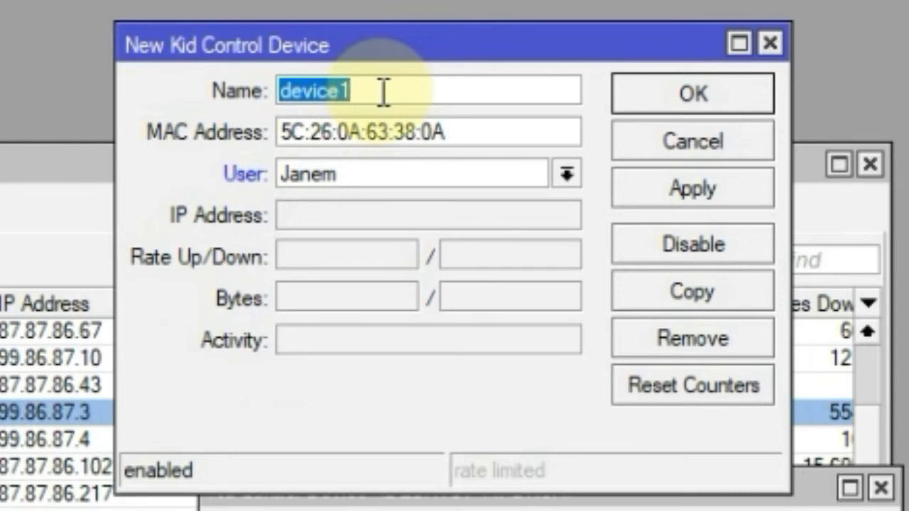
Name the new device after the first kid, assign that kid as its user and save it
text(A)
key(BackSpace)
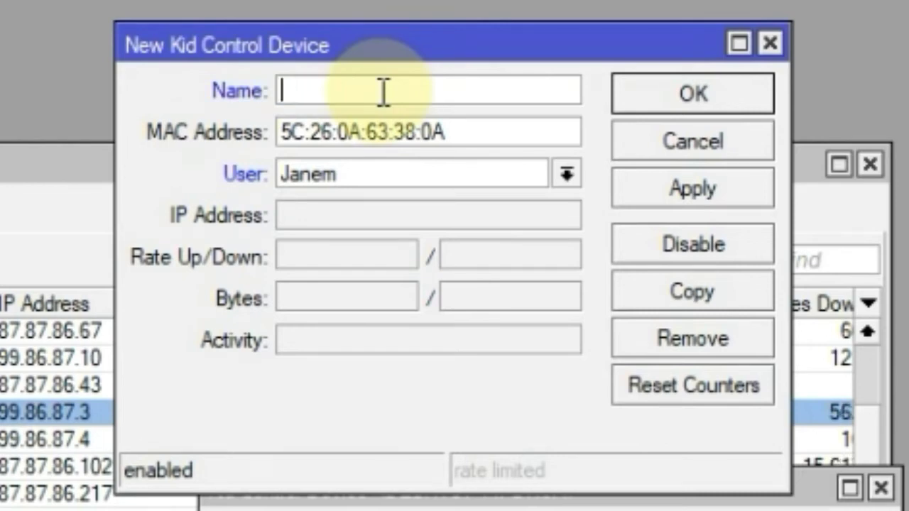
text(Janem)
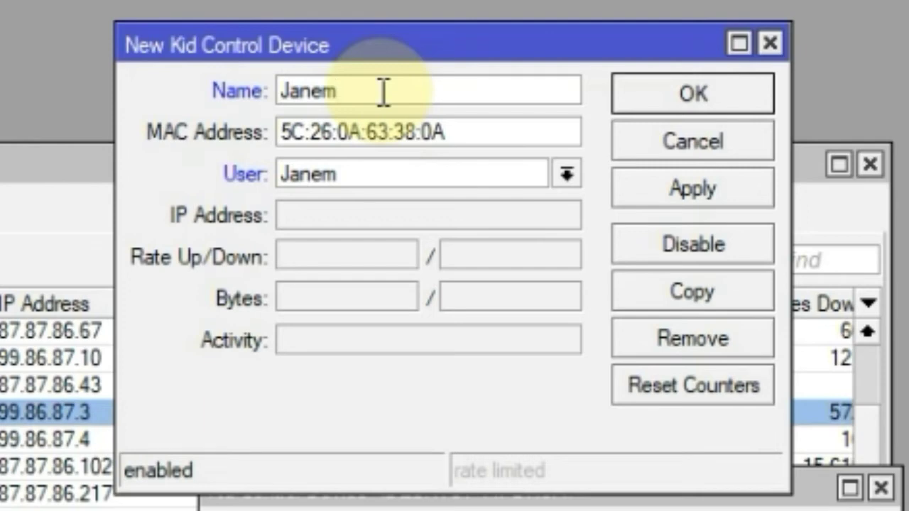
click(331, 189)
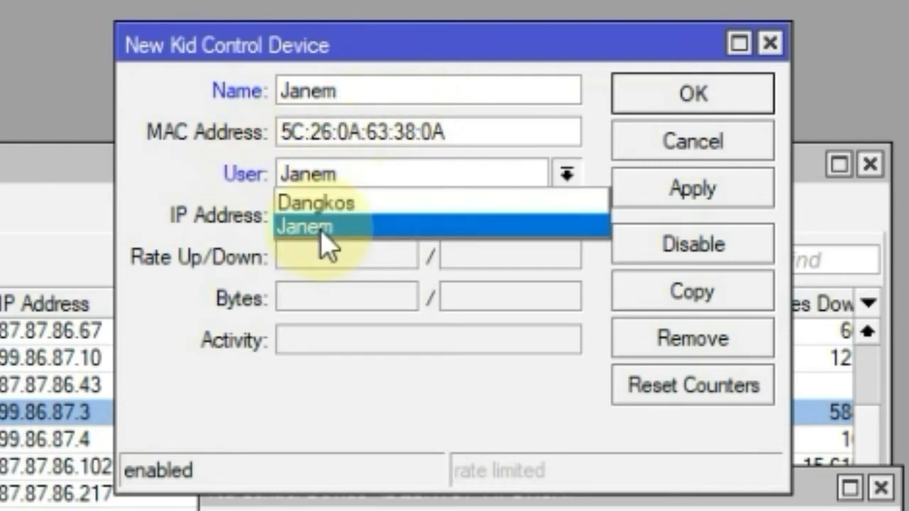
click(424, 227)
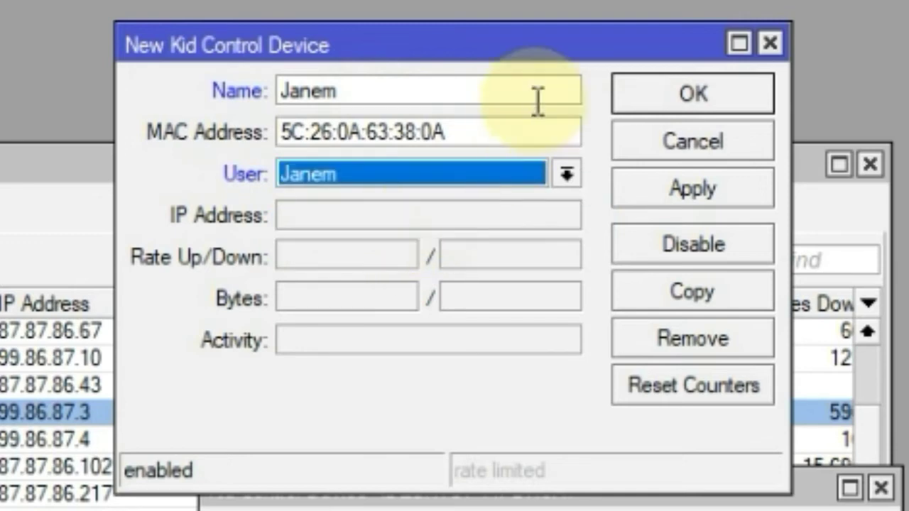
click(678, 201)
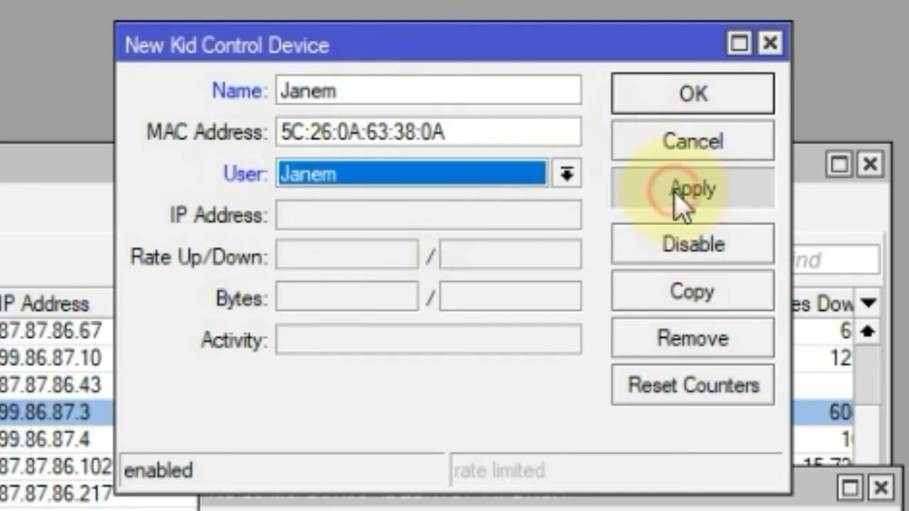
click(680, 107)
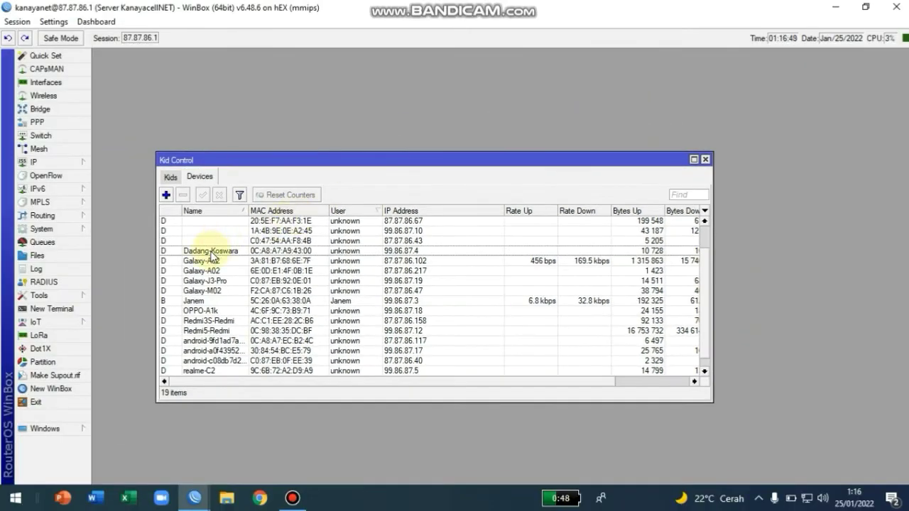
Start a new Kid Control device as a copy of the detected device at IP address 99.86.87.4
click(210, 251)
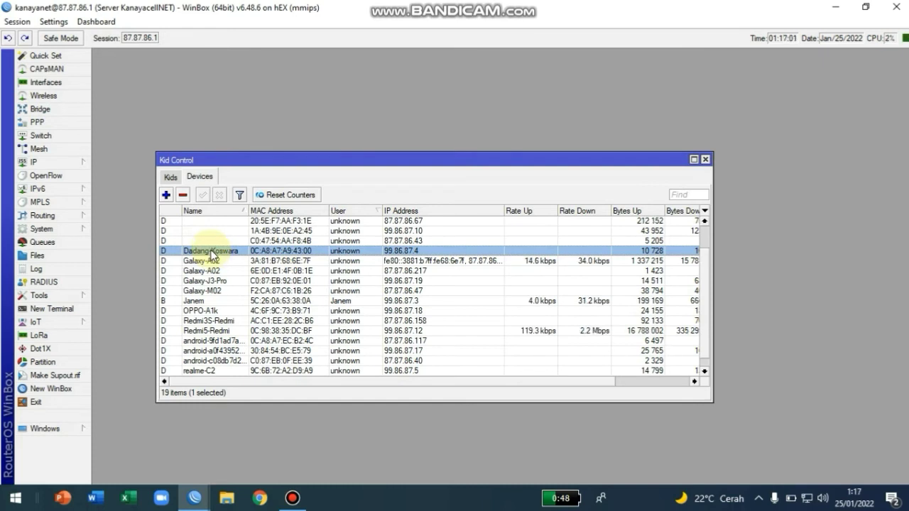
double_click(211, 251)
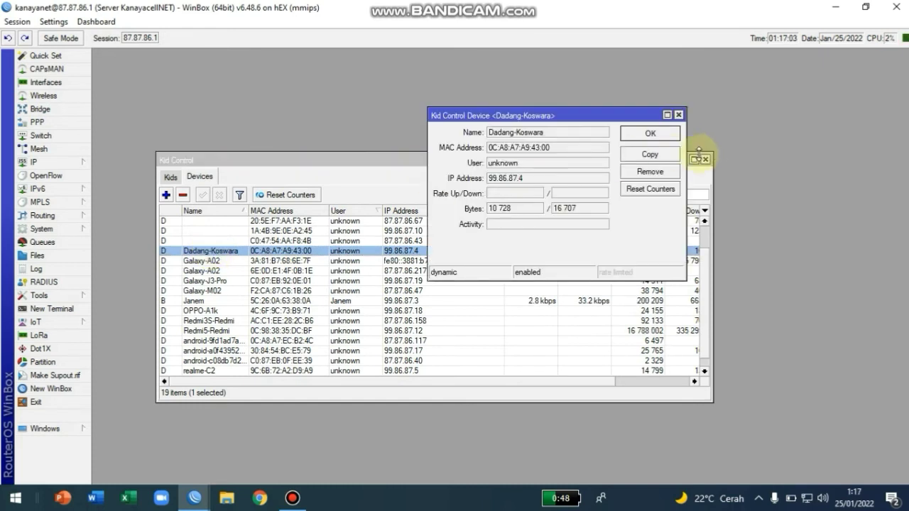
click(649, 154)
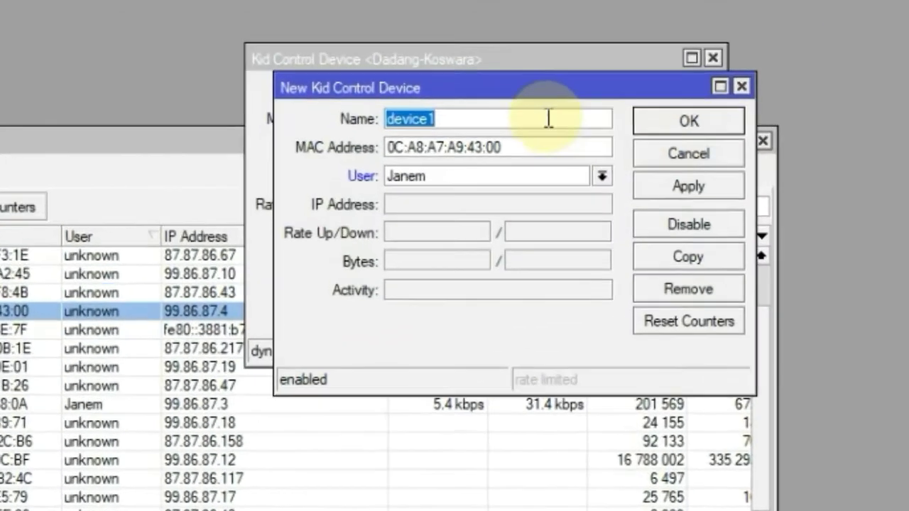
Name the new device after the second kid, assign that kid as its user and save it
text(Da)
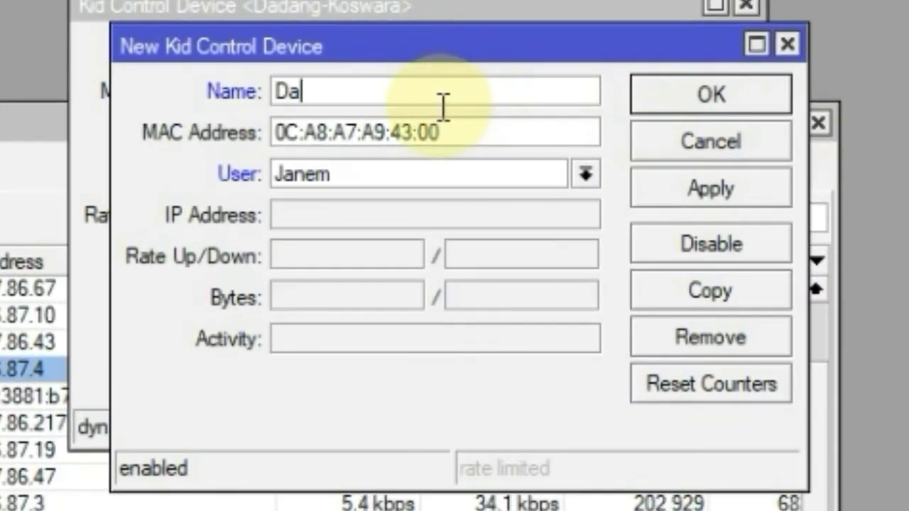
text(ngkos)
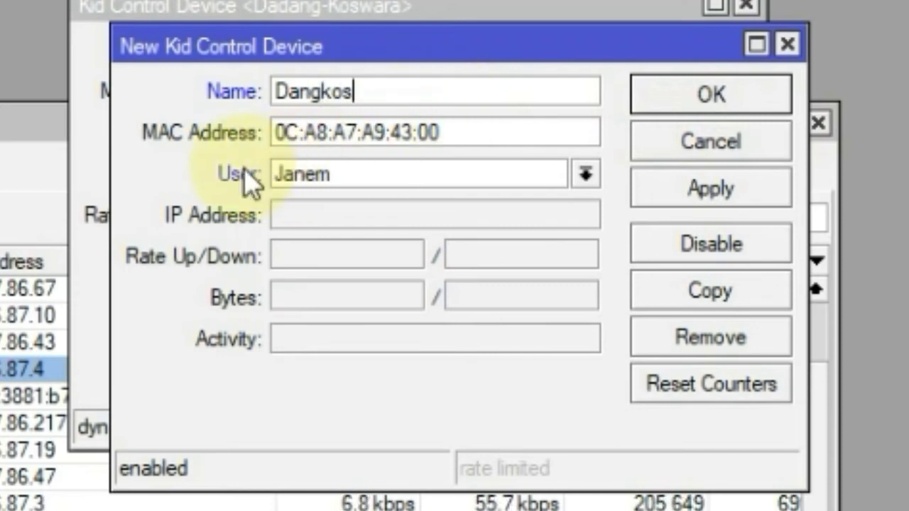
click(320, 178)
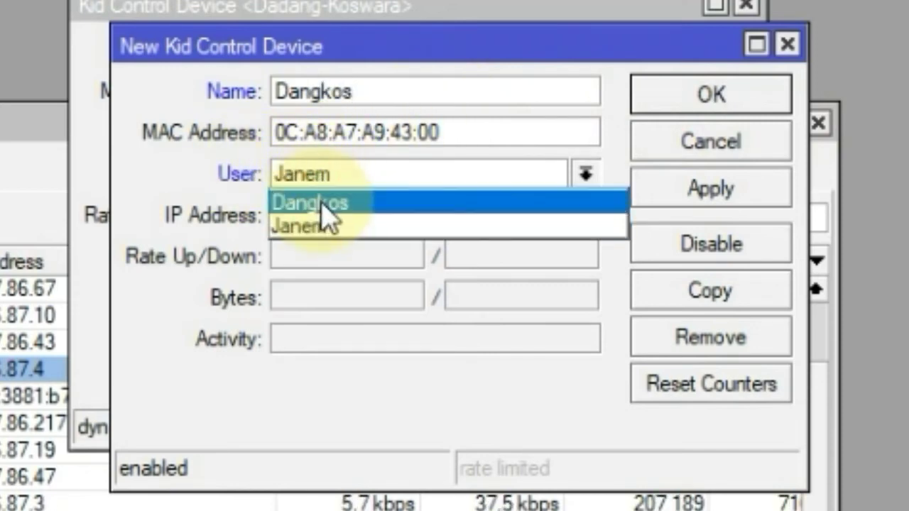
click(325, 204)
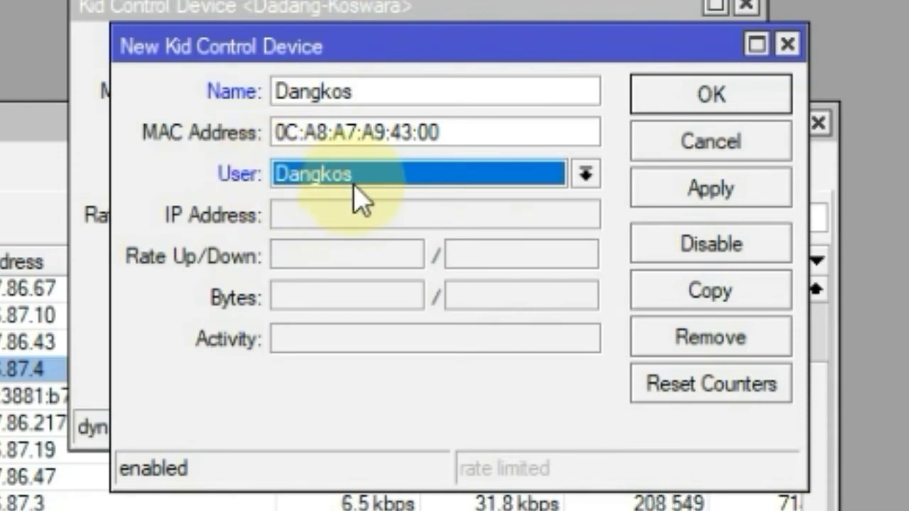
click(693, 200)
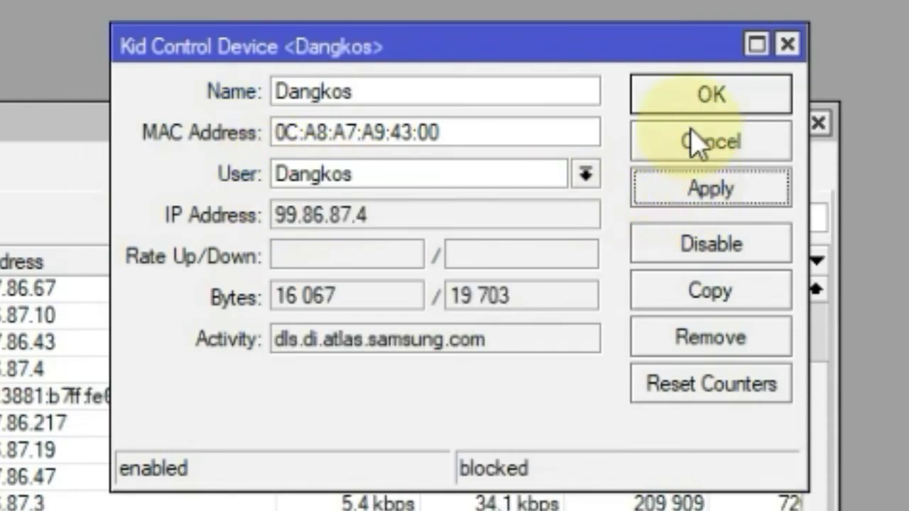
click(689, 106)
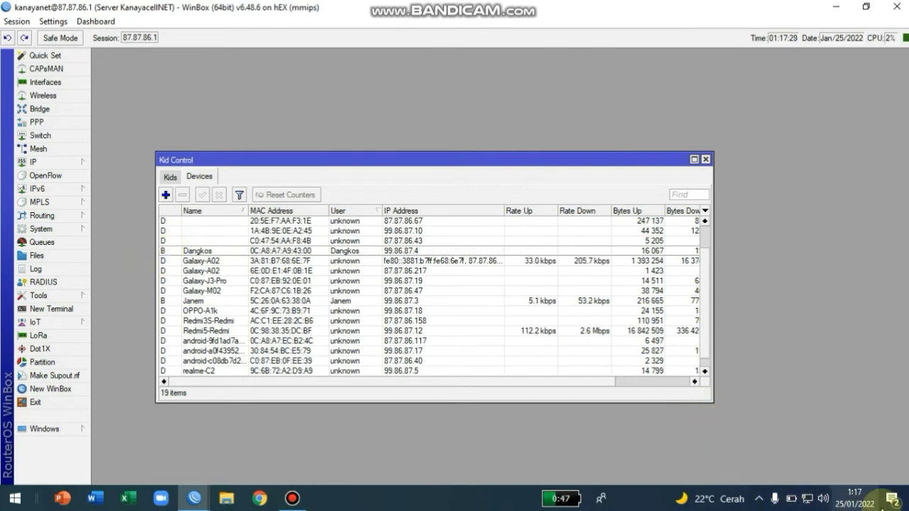
Check the current date and time, then review the first kid's access times and rate limit in the kids list
mouse_move(857, 493)
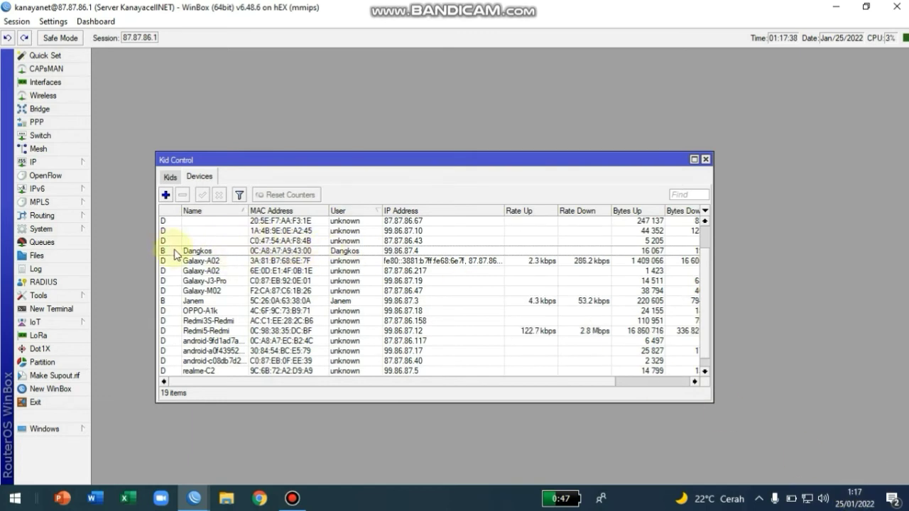
click(171, 178)
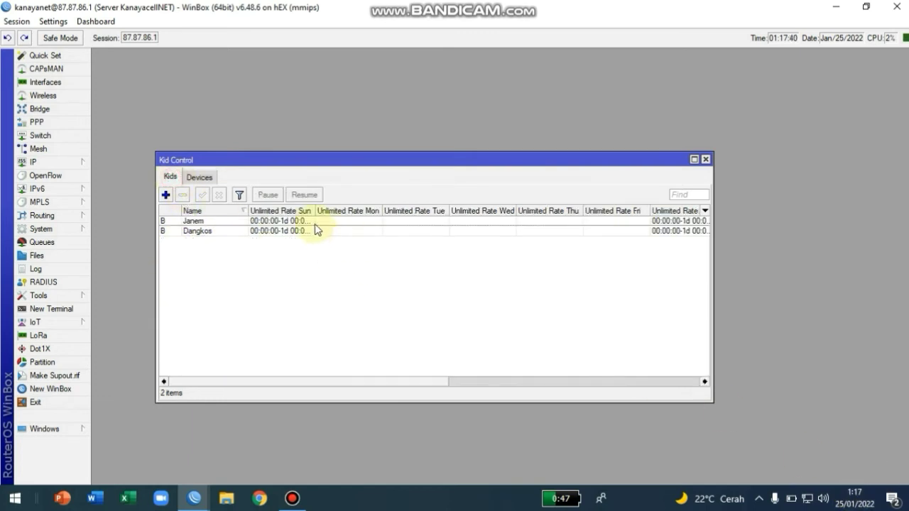
double_click(280, 221)
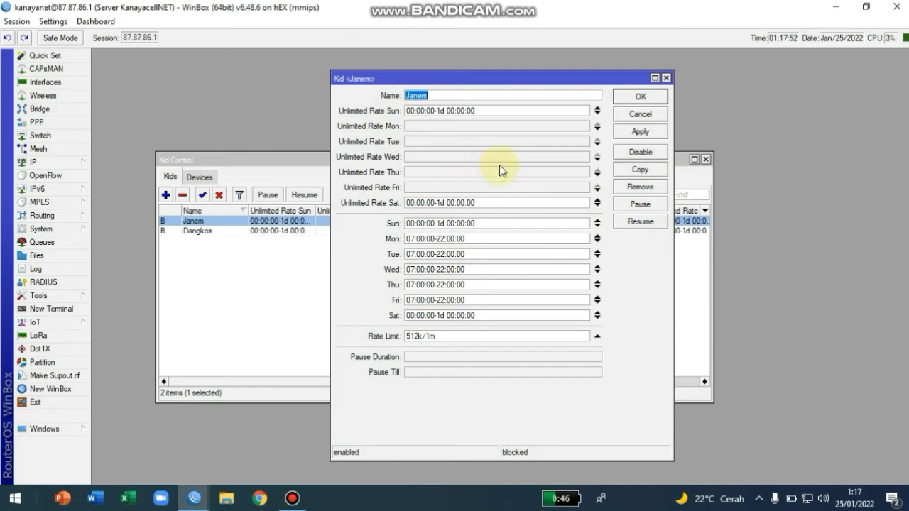
click(666, 78)
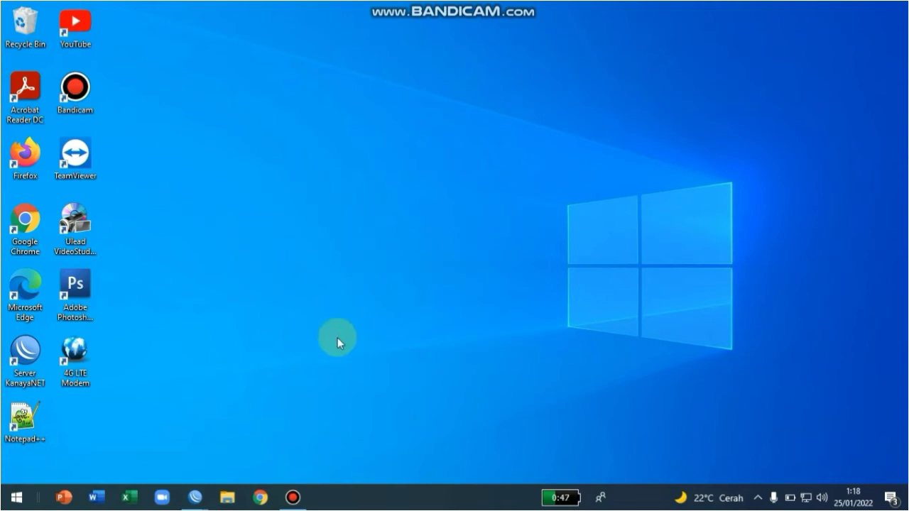
Switch to Chrome and try to open YouTube from the new tab page to test the blocked access
mouse_move(837, 493)
click(260, 496)
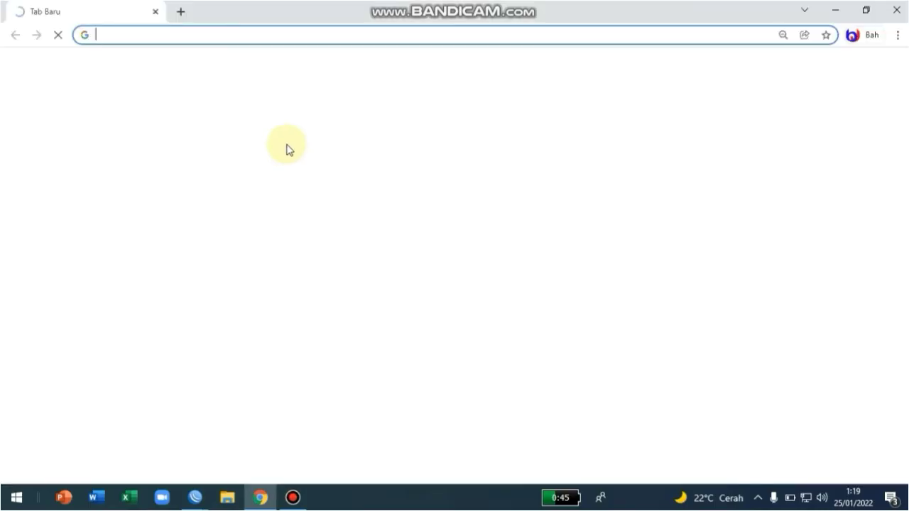
click(353, 285)
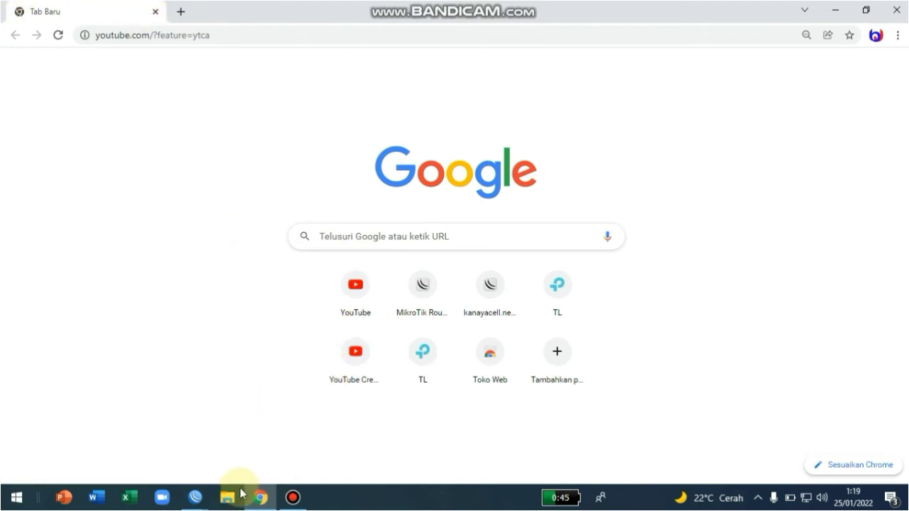
Switch back to WinBox, set the first kid's Tuesday access time to 00:00:00-24:00:00 and save the entry
click(195, 497)
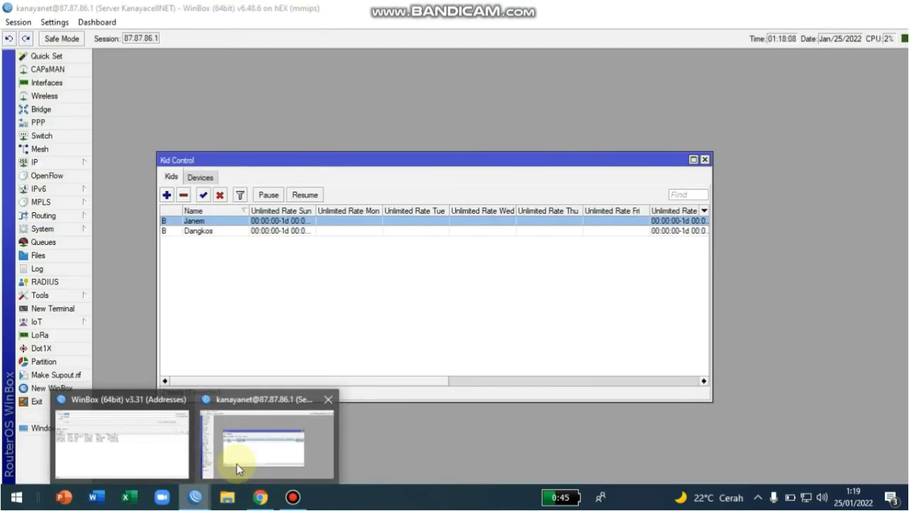
click(237, 464)
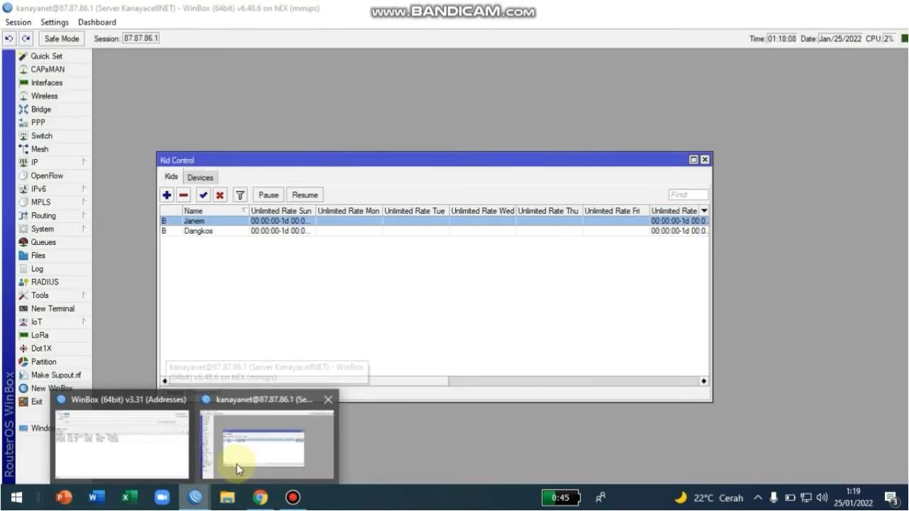
double_click(222, 222)
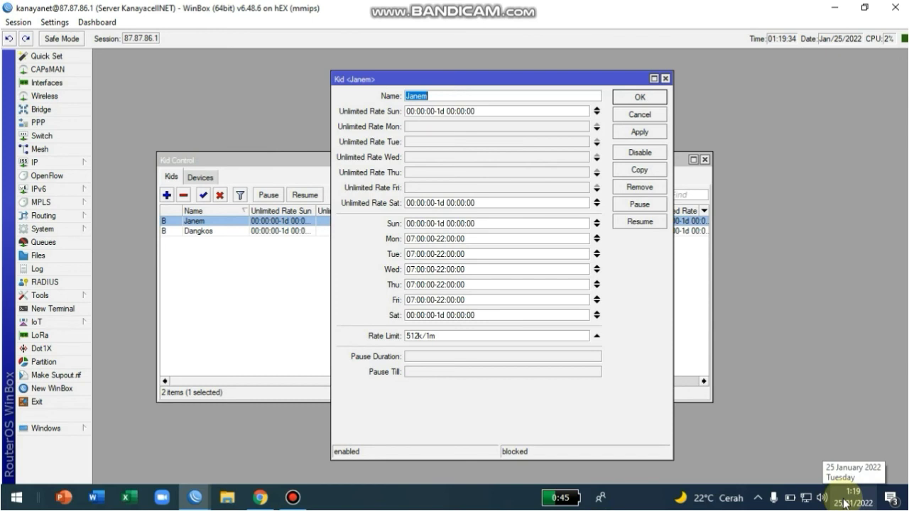
click(431, 257)
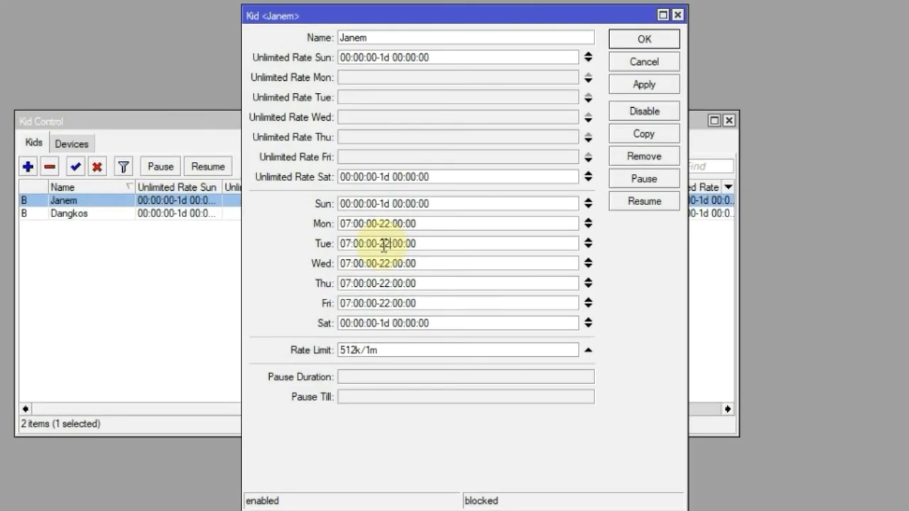
key(BackSpace)
key(BackSpace)
text(24:)
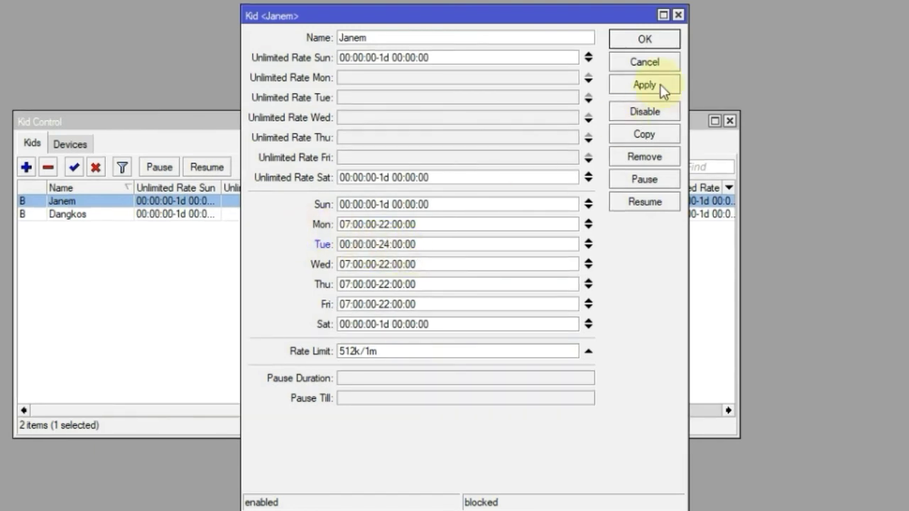
click(656, 86)
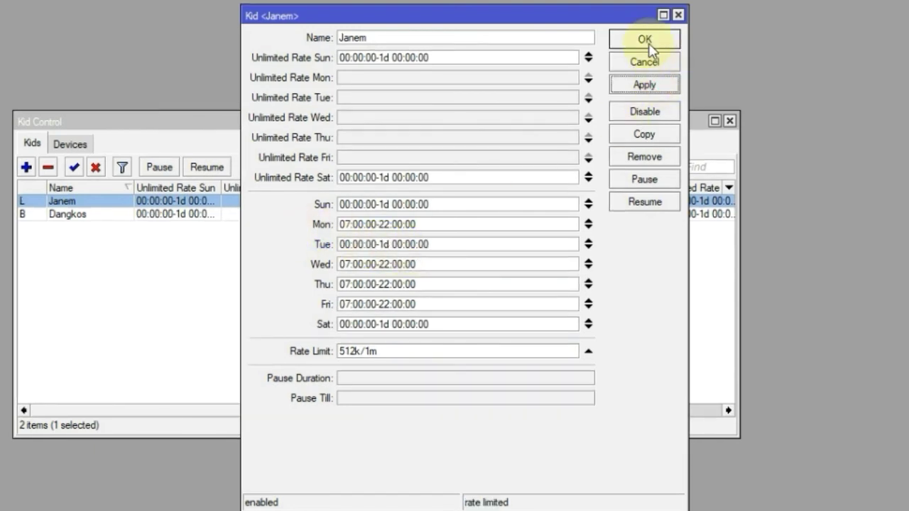
click(644, 40)
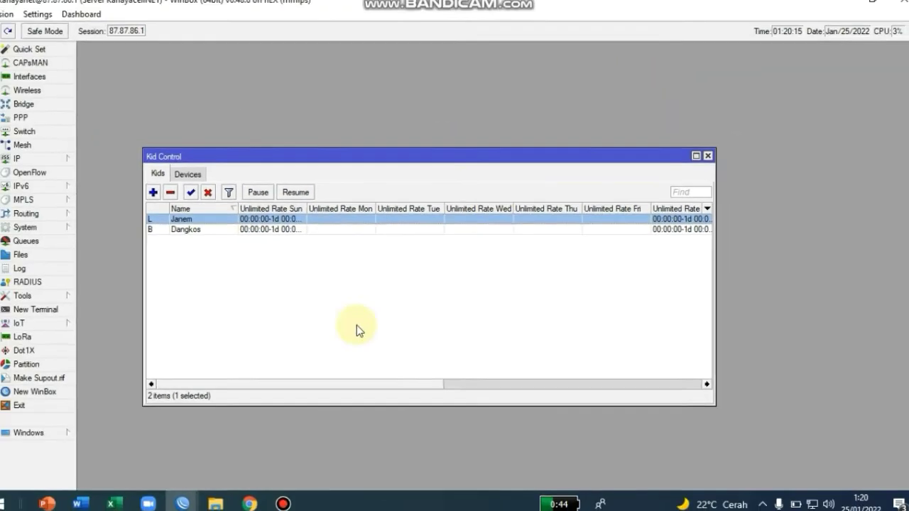
Switch to Chrome and load the YouTube home page in a fresh browser window
click(262, 497)
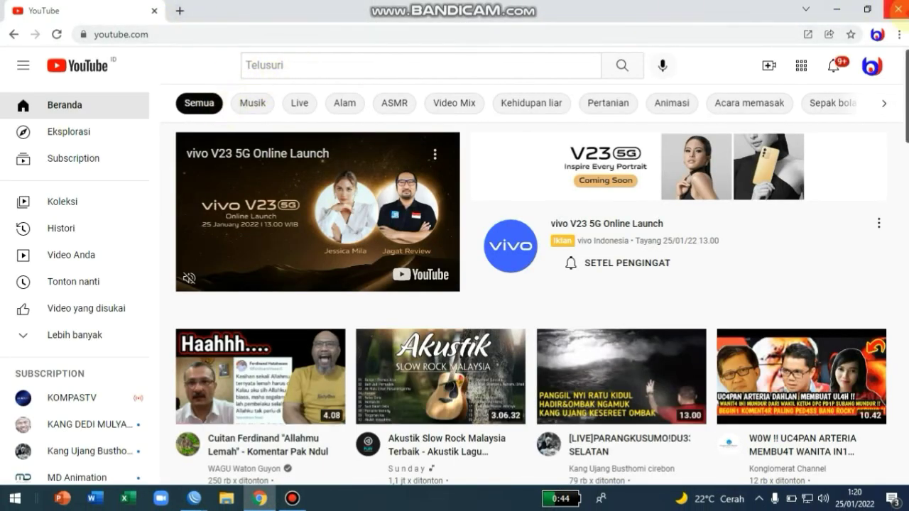
click(839, 8)
click(272, 486)
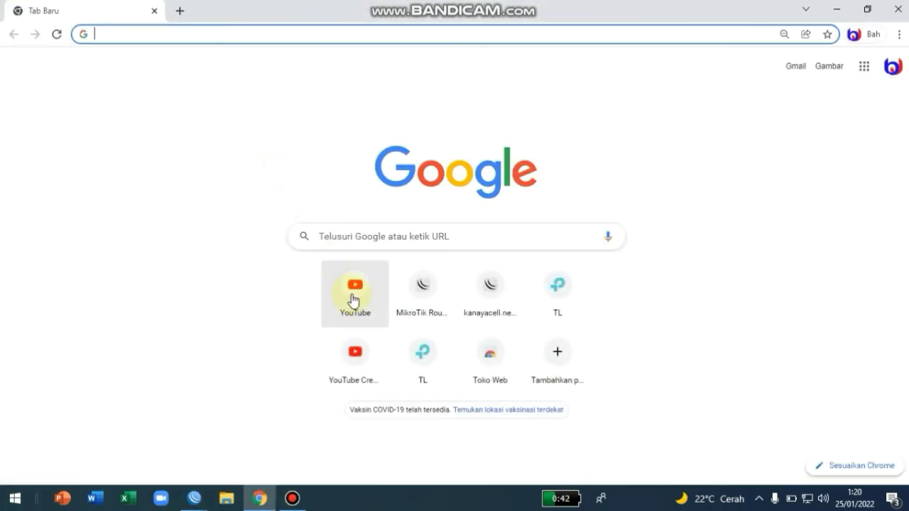
click(355, 291)
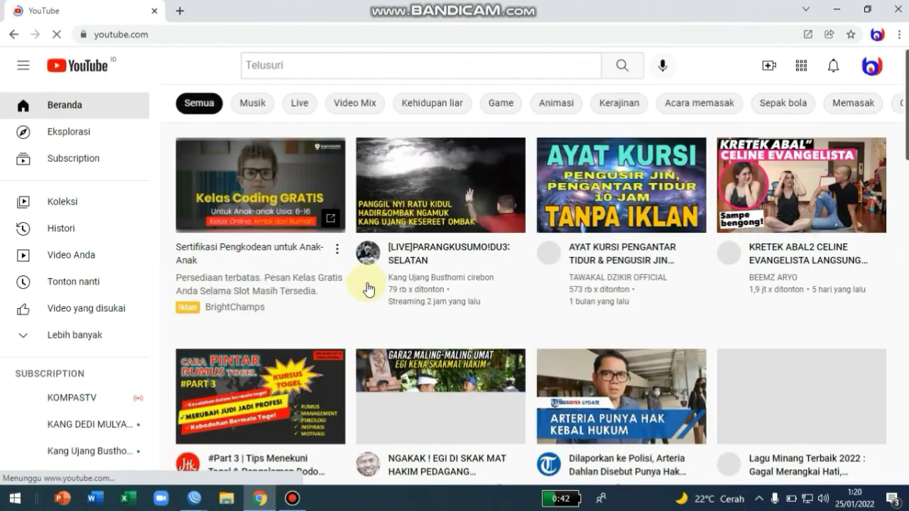
Start the "#Part 3 | Tips Menekuni Togel" video to test streaming, and pause it
scroll(319, 220, down, 3)
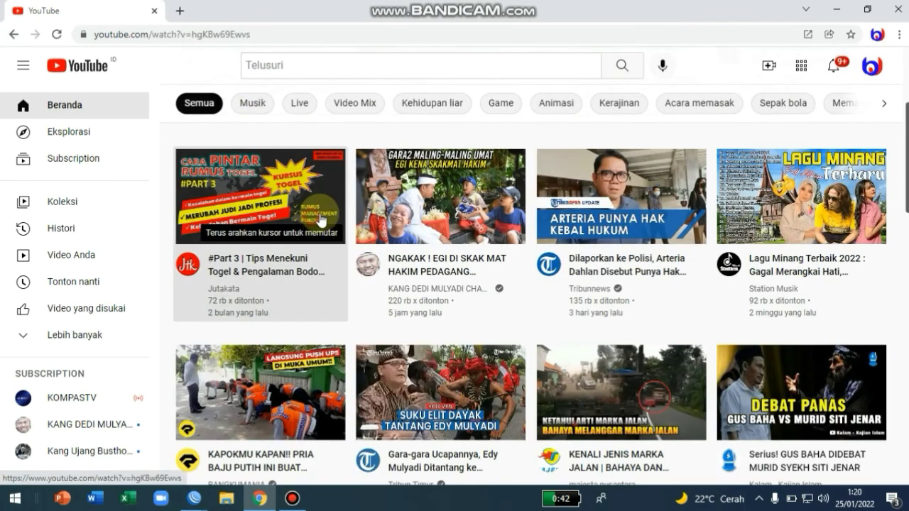
click(321, 220)
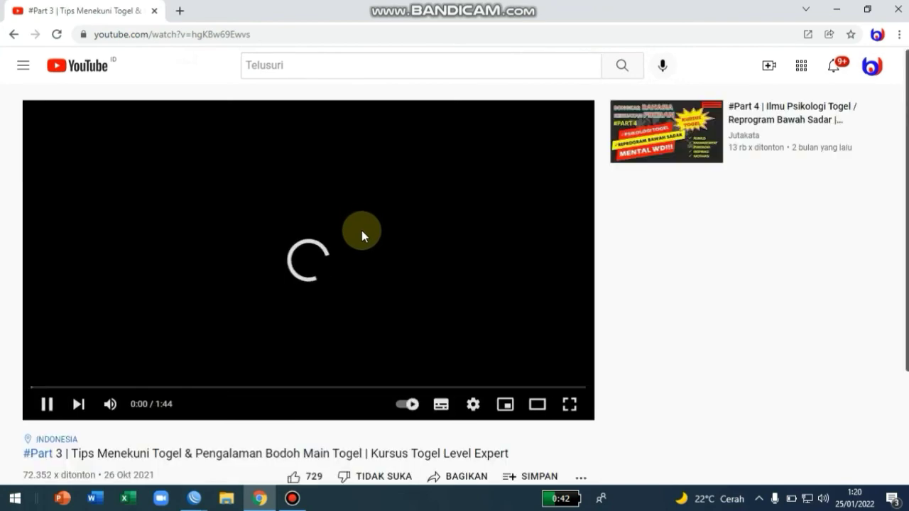
click(46, 404)
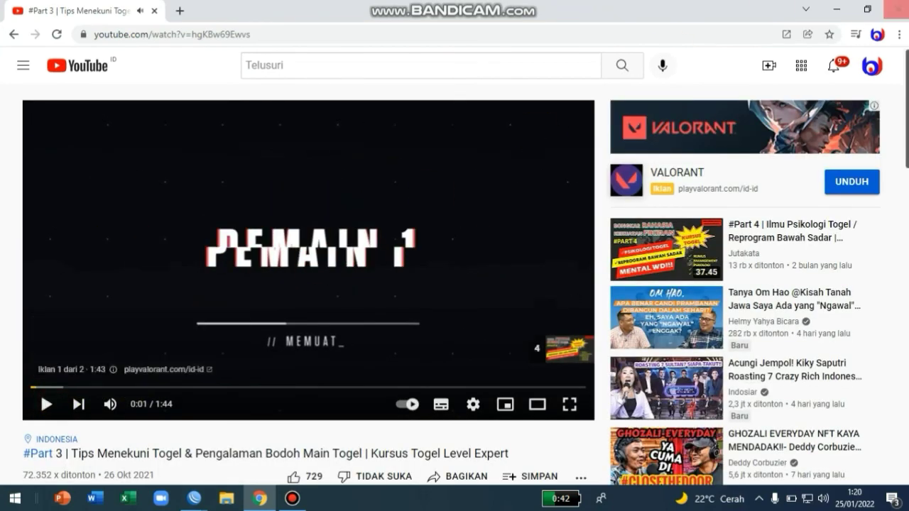
Return to WinBox, copy the first kid's Thursday access time 07:00:00-22:00:00 into Tuesday and save the entry
click(194, 498)
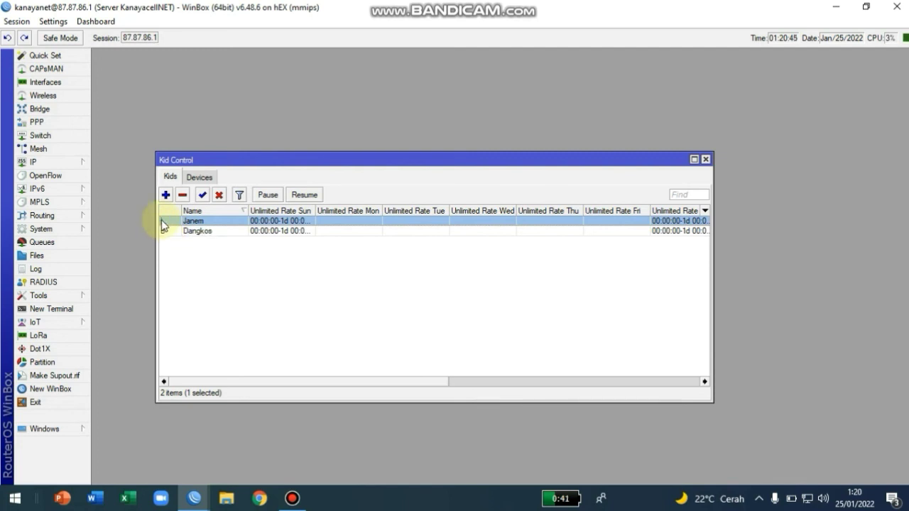
double_click(223, 222)
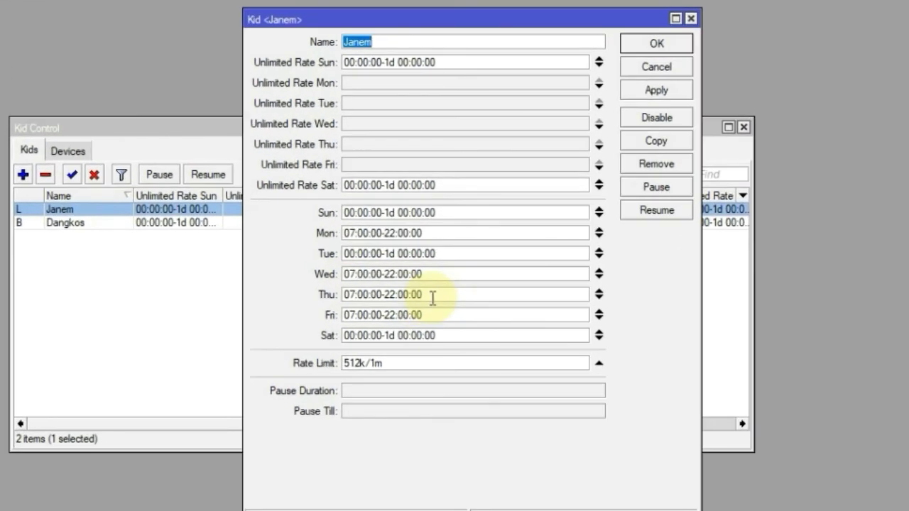
drag(468, 285, 410, 284)
right_click(351, 294)
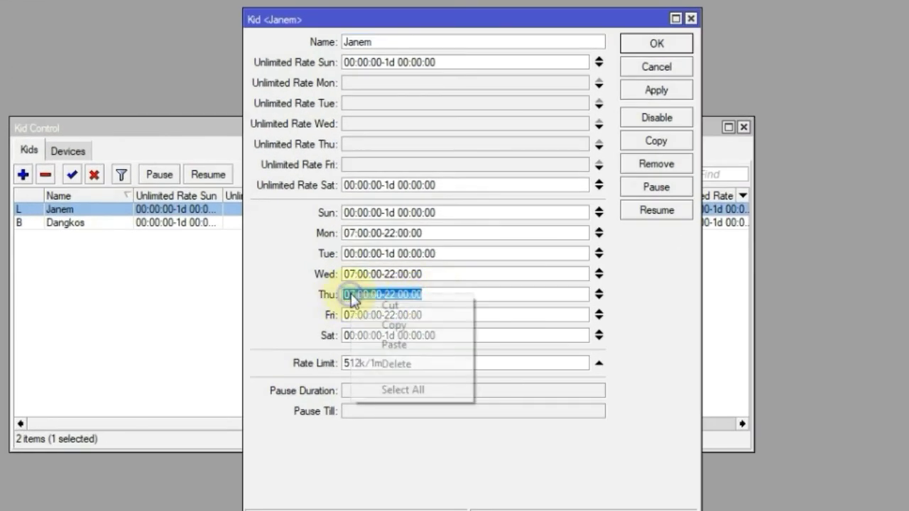
click(390, 324)
double_click(375, 253)
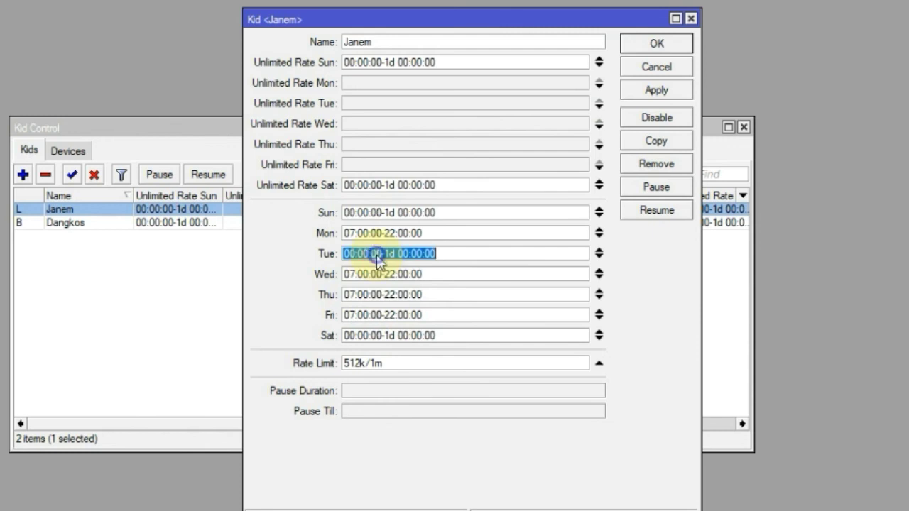
right_click(376, 256)
click(408, 303)
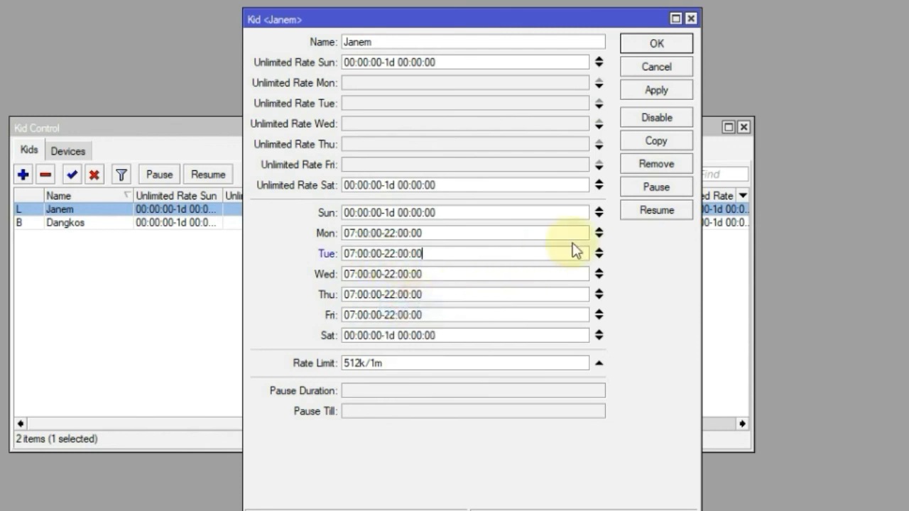
click(656, 90)
click(657, 44)
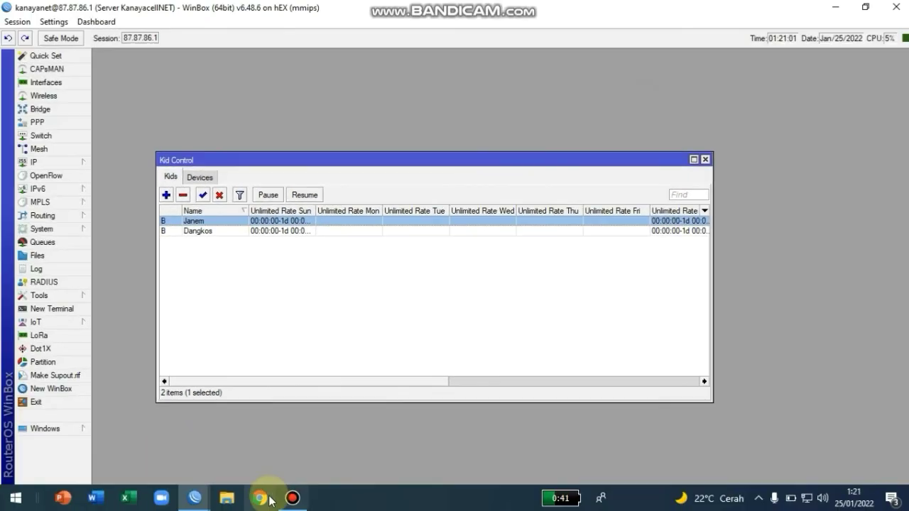
Try opening YouTube in Chrome again to test the restored Tuesday schedule, and switch back to WinBox
click(261, 498)
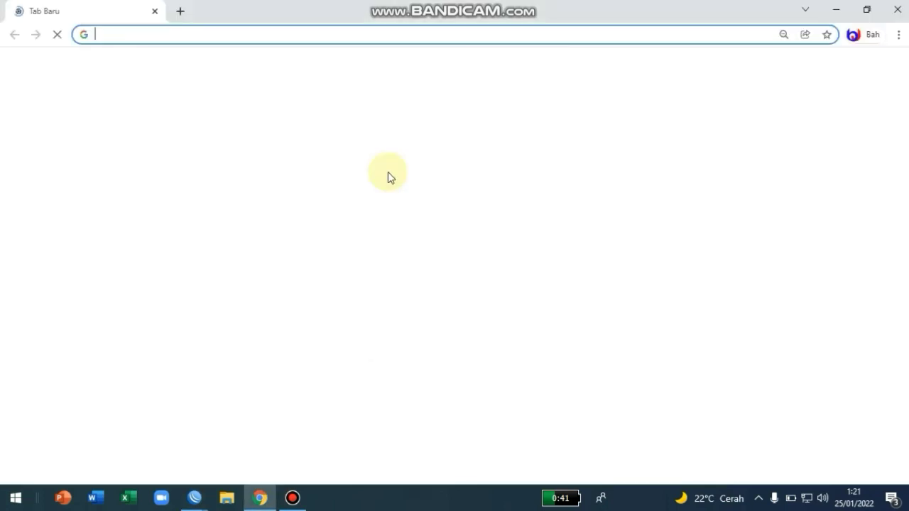
click(350, 295)
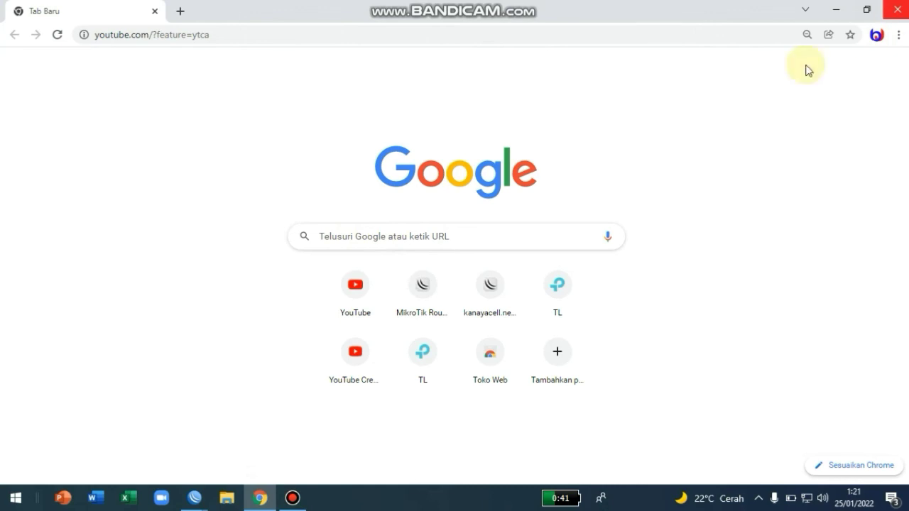
click(288, 441)
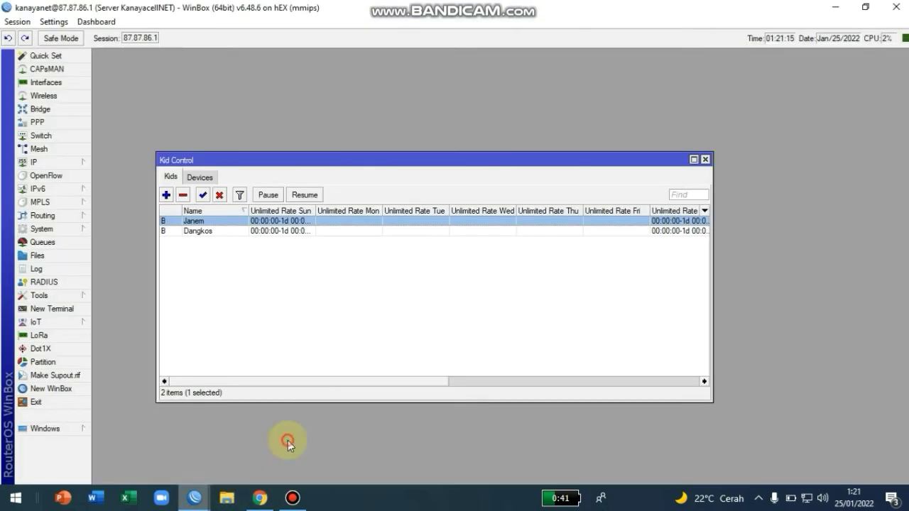
Review the first kid's access times once more and close the Kid Control window
double_click(254, 222)
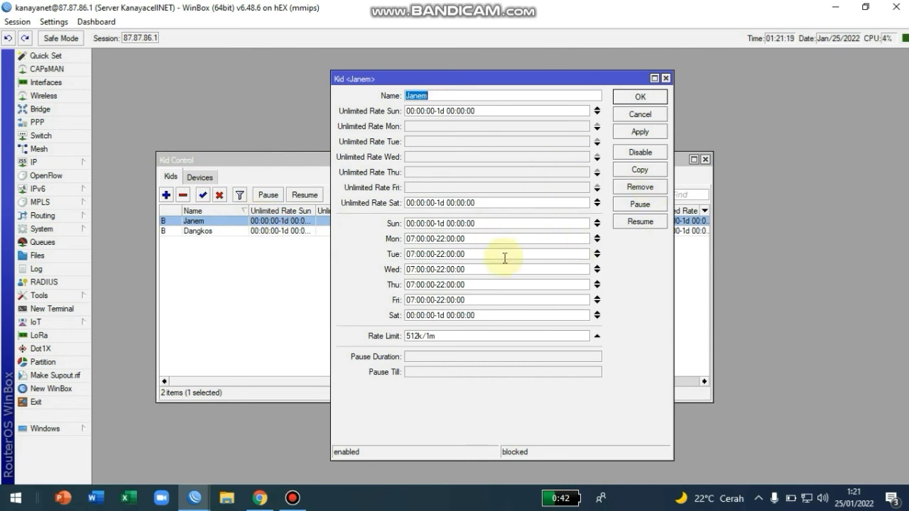
click(649, 93)
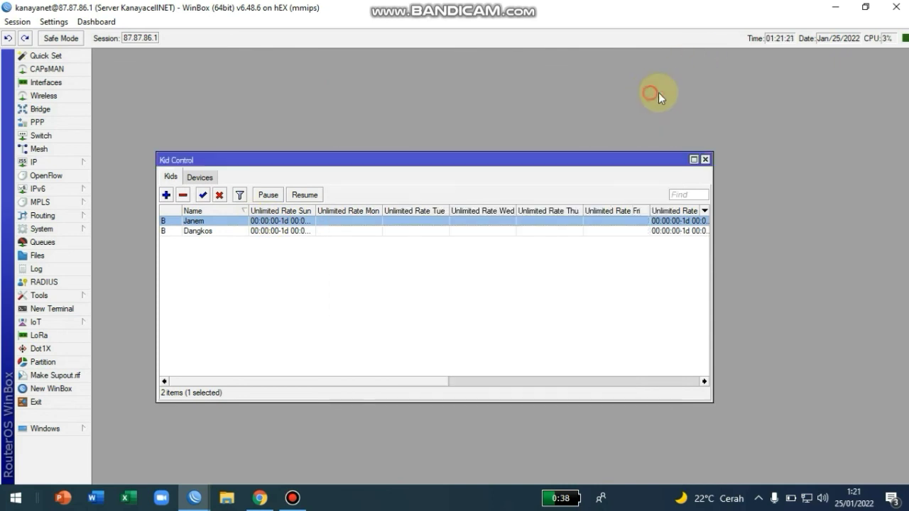
click(706, 159)
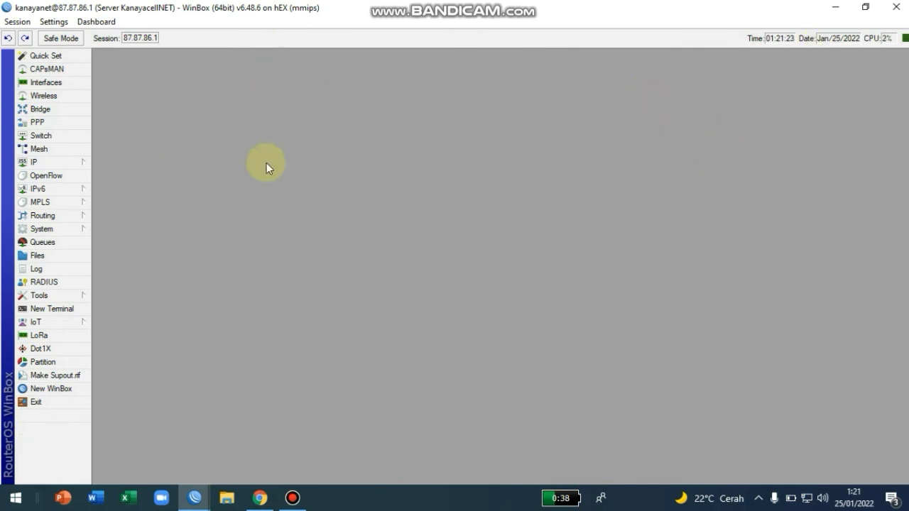